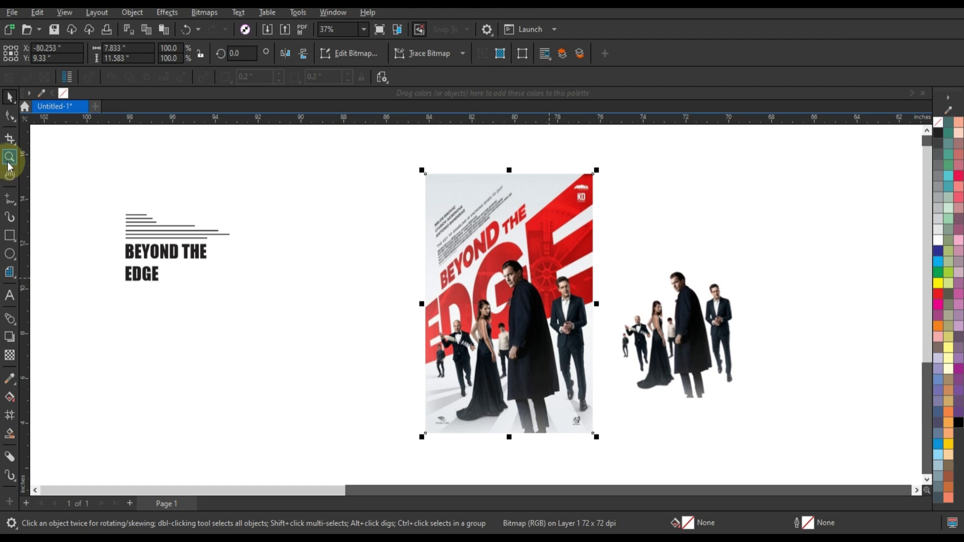
# - Draw a portrait rectangle about 8.09 by 11.76 inches for the poster frame, between the title text and the reference poster
pyautogui.click(9, 156)
pyautogui.moveTo(161, 165); pyautogui.dragTo(600, 441)
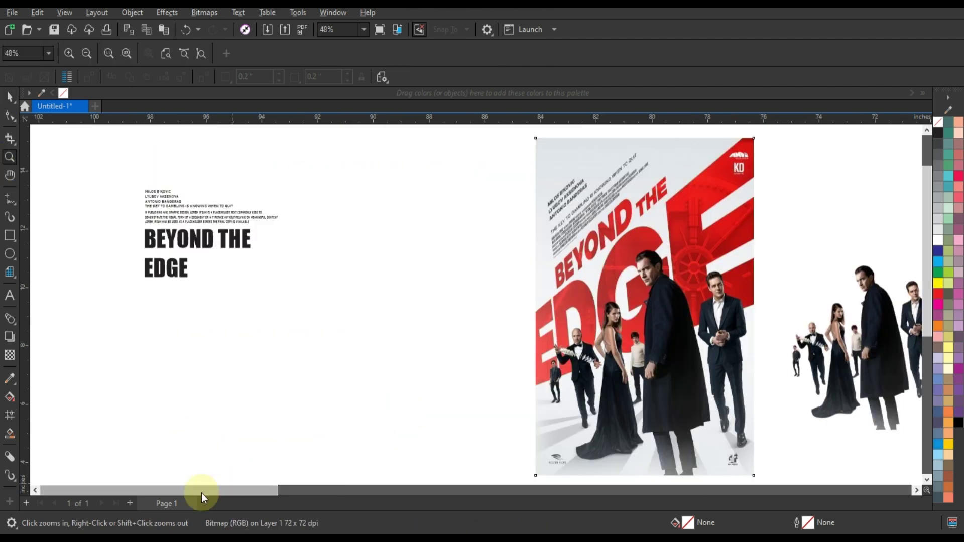
pyautogui.click(35, 490)
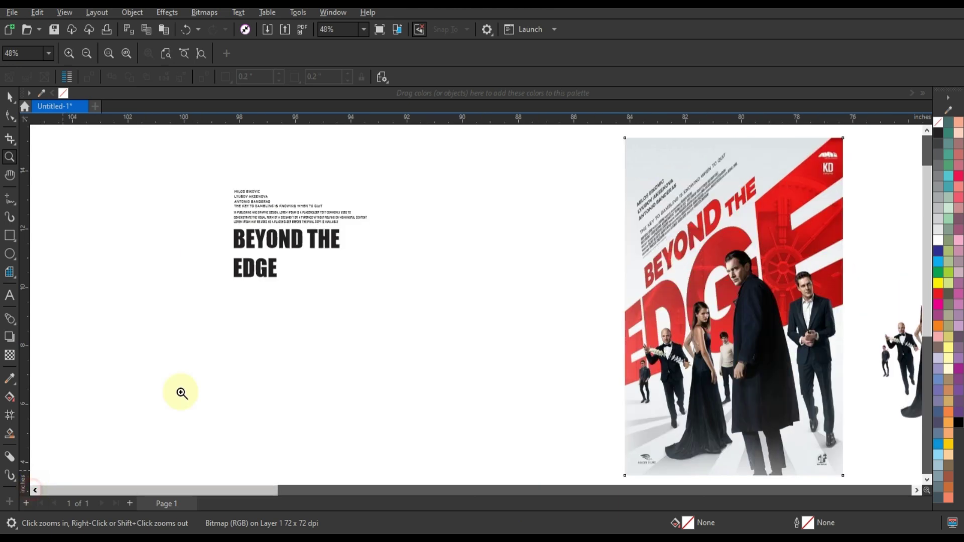
pyautogui.click(9, 235)
pyautogui.moveTo(366, 133); pyautogui.dragTo(591, 476)
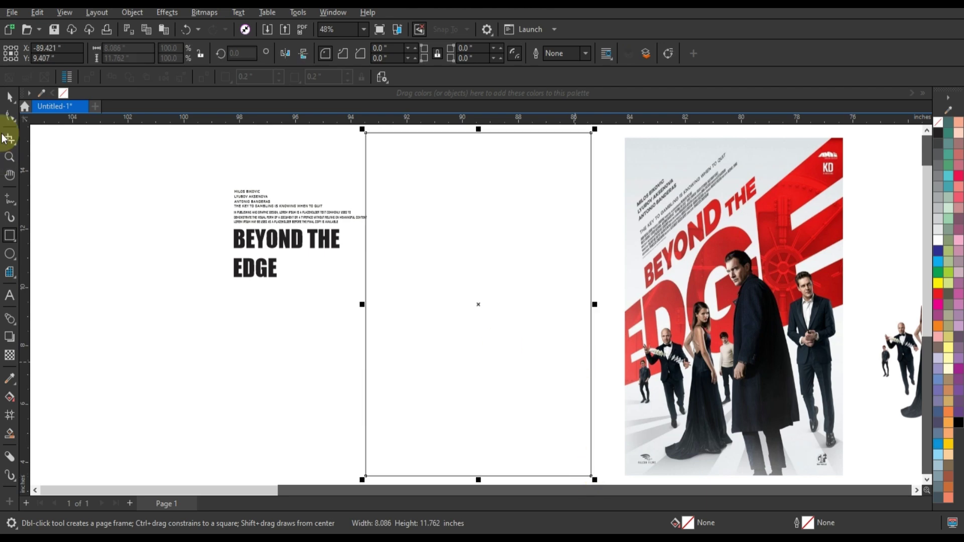
pyautogui.click(9, 116)
pyautogui.click(163, 341)
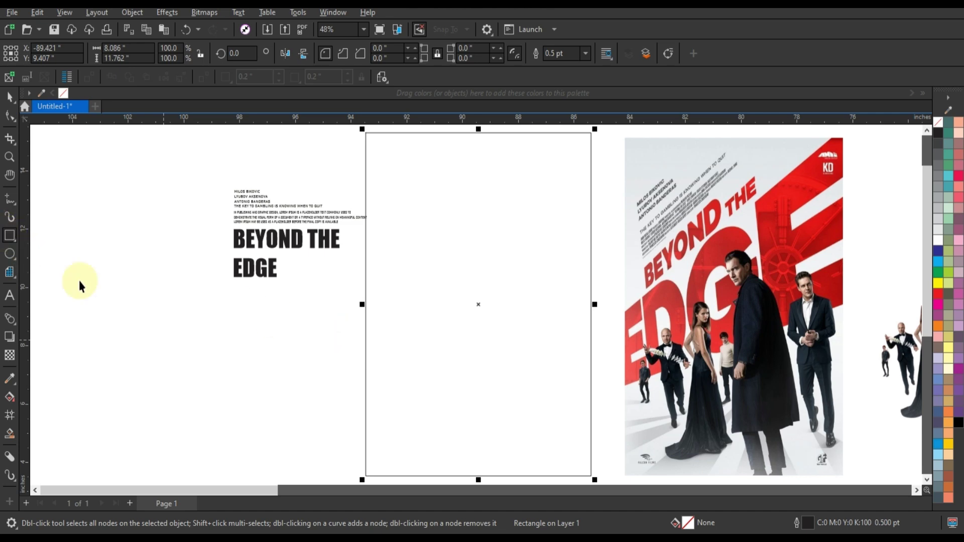
pyautogui.click(9, 200)
pyautogui.click(301, 308)
pyautogui.click(260, 318)
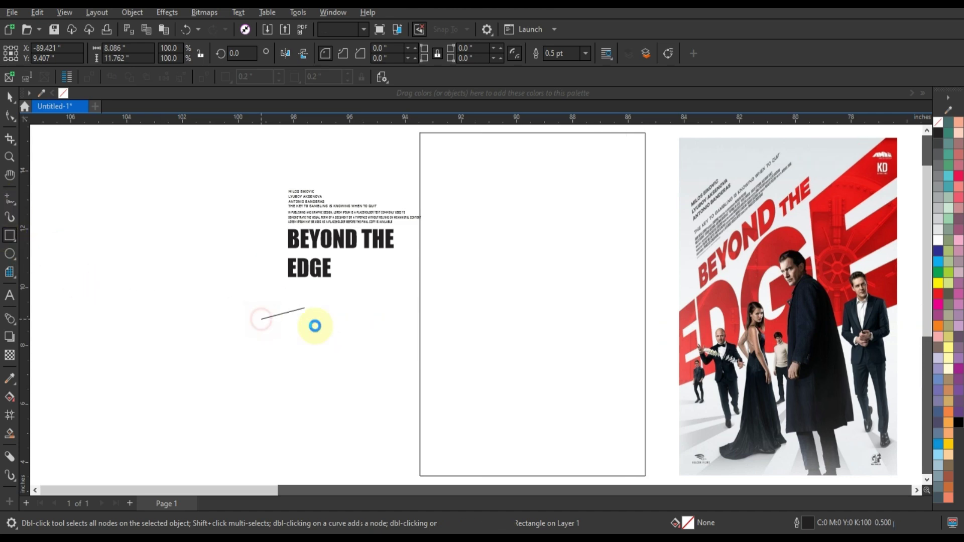
pyautogui.hotkey('ctrl', 'z')
# - Draw an open guide shape about 8.37 by 9.75 inches across the frame, with a steep upper slant, a short left side and a shallow lower slant
pyautogui.click(916, 490)
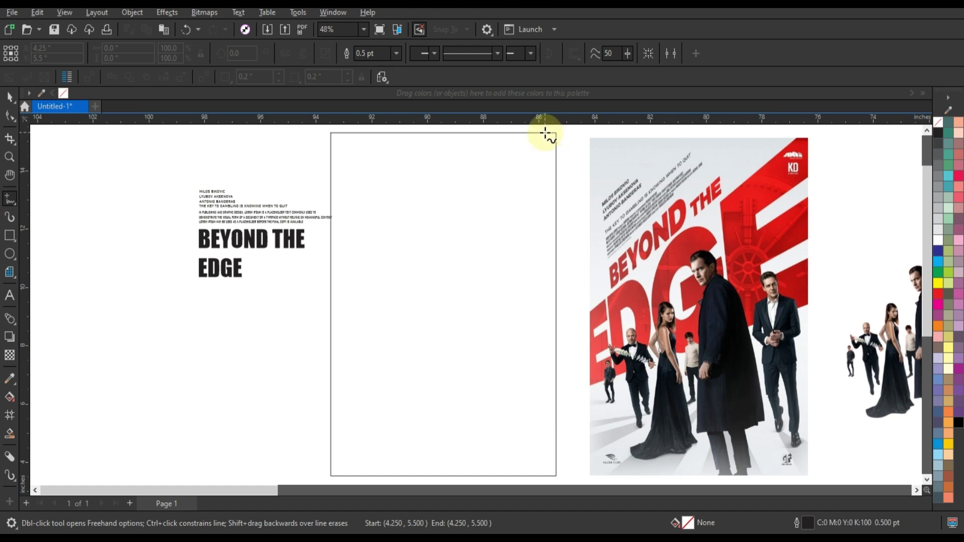
pyautogui.click(544, 132)
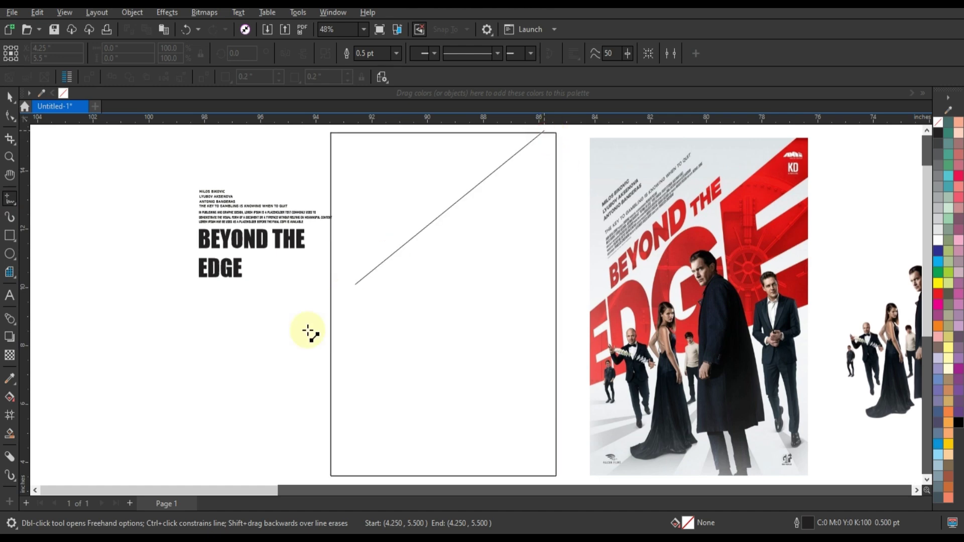
pyautogui.doubleClick(327, 322)
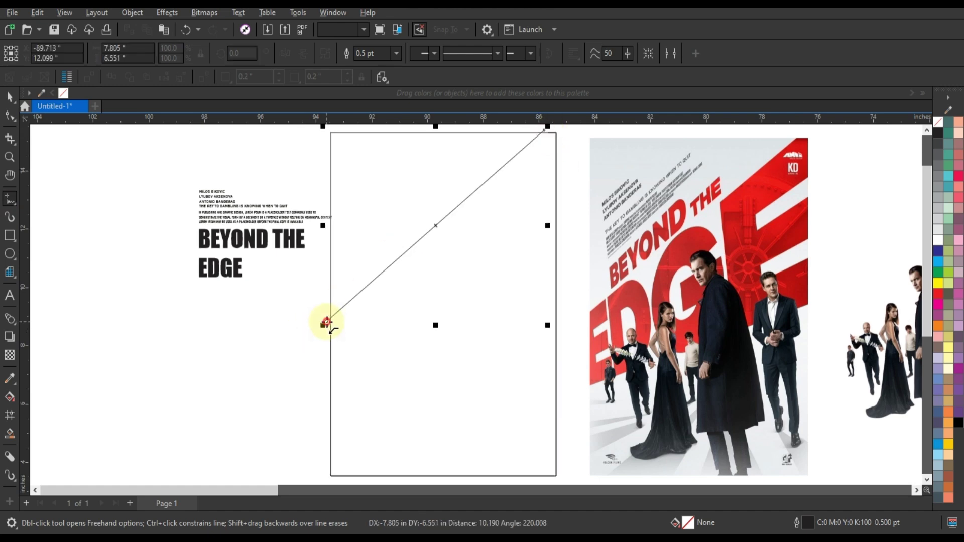
pyautogui.doubleClick(327, 416)
pyautogui.doubleClick(560, 336)
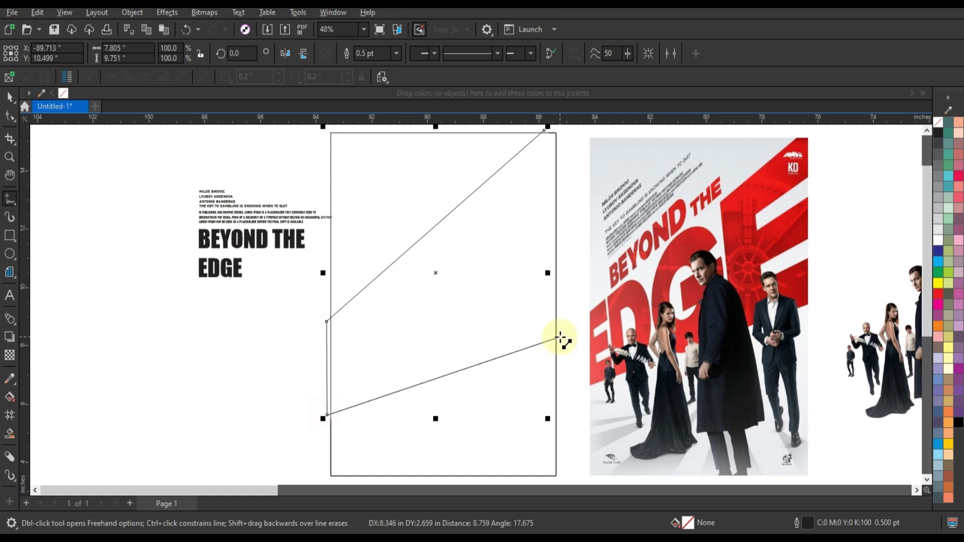
# - Break the BEYOND THE EDGE title into separate lines and convert the word EDGE to curves
pyautogui.click(8, 97)
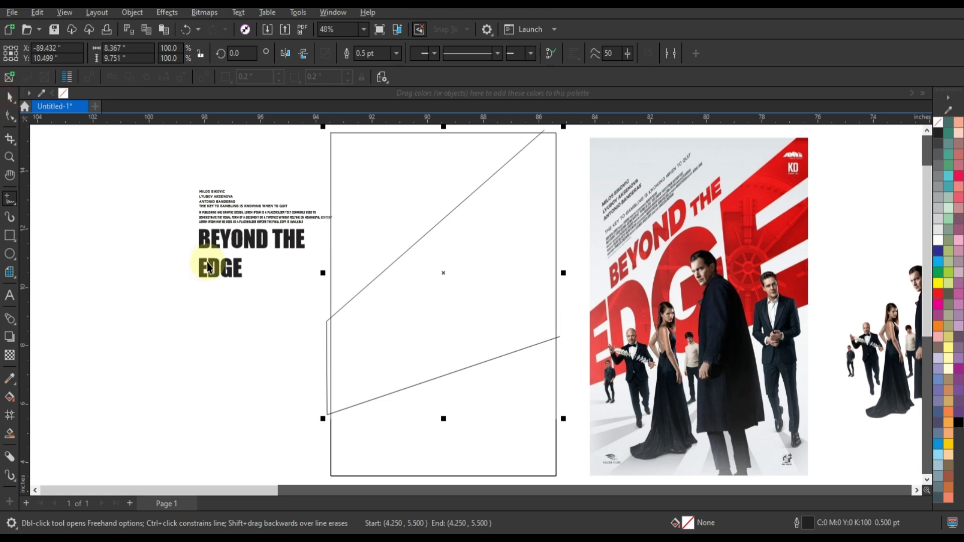
pyautogui.click(211, 272)
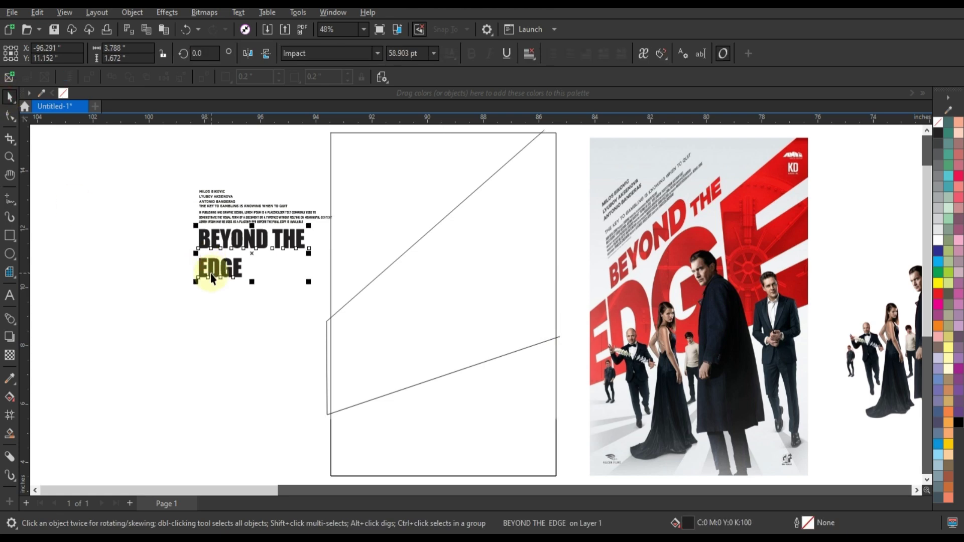
pyautogui.hotkey('ctrl', 'k')
pyautogui.click(221, 275)
pyautogui.hotkey('ctrl', 'q')
# - Move EDGE into the poster frame and enlarge it to about 8.35 inches wide, spanning the frame
pyautogui.moveTo(244, 281); pyautogui.dragTo(345, 381)
pyautogui.moveTo(252, 307); pyautogui.dragTo(377, 372)
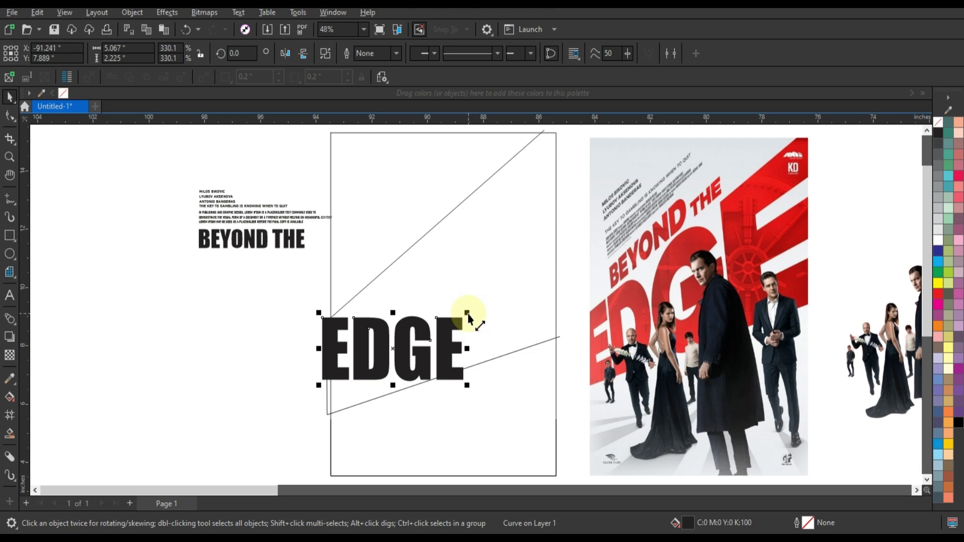
pyautogui.moveTo(467, 315); pyautogui.dragTo(559, 275)
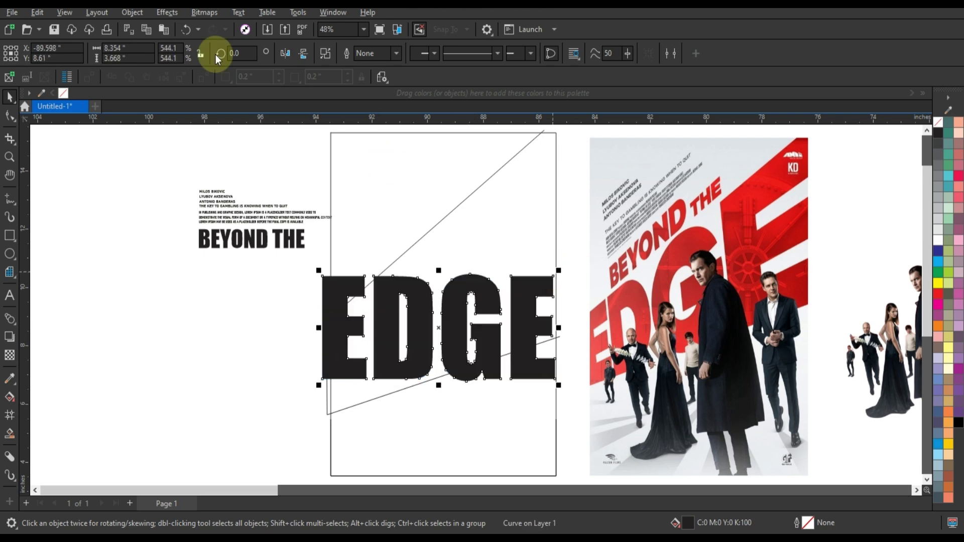
# - Add a perspective to EDGE and reposition its two upper corners so the word's top edge follows the steep guide line
pyautogui.click(140, 14)
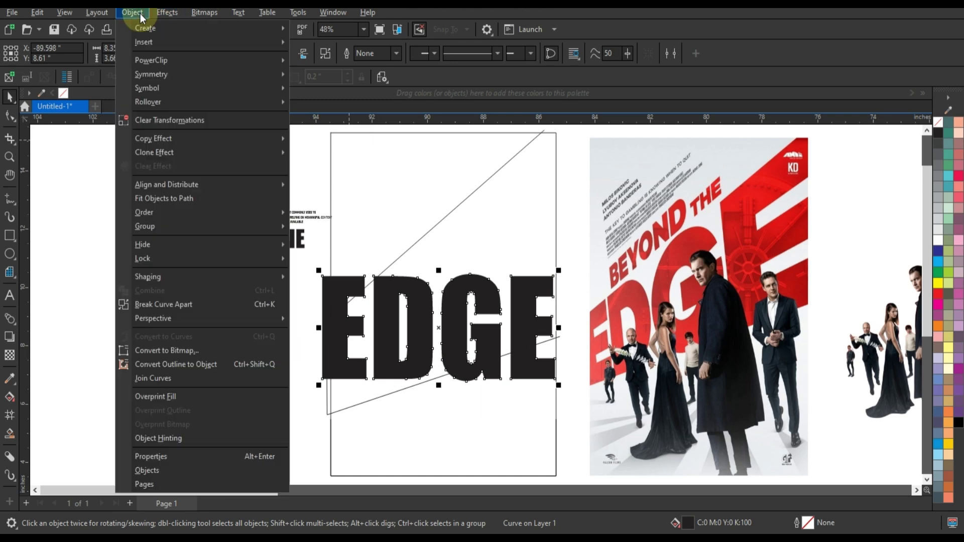
pyautogui.moveTo(216, 318)
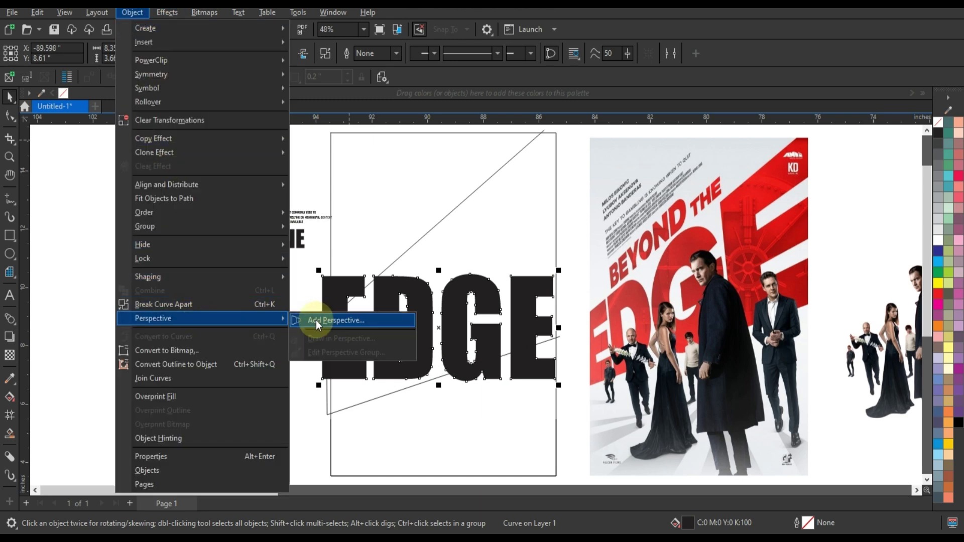
pyautogui.click(315, 321)
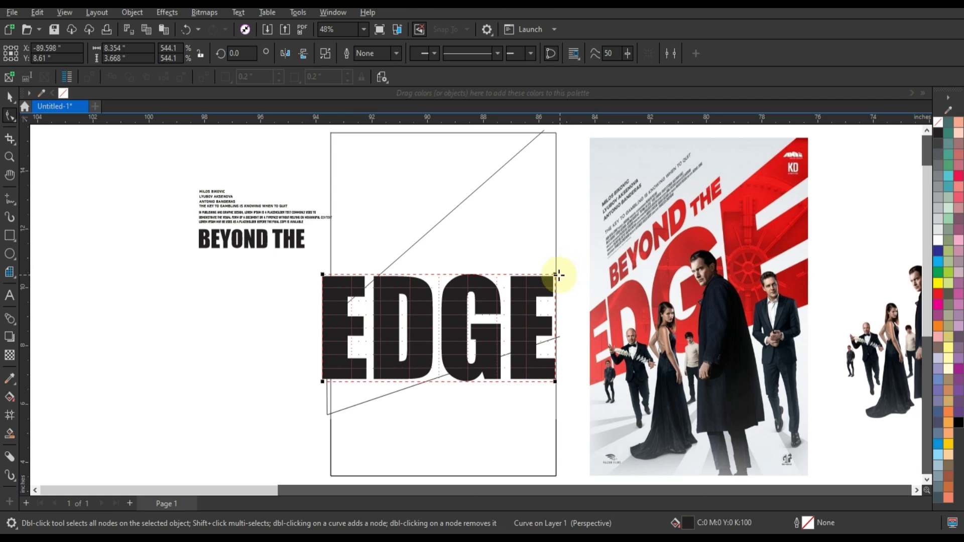
pyautogui.moveTo(554, 274); pyautogui.dragTo(559, 152)
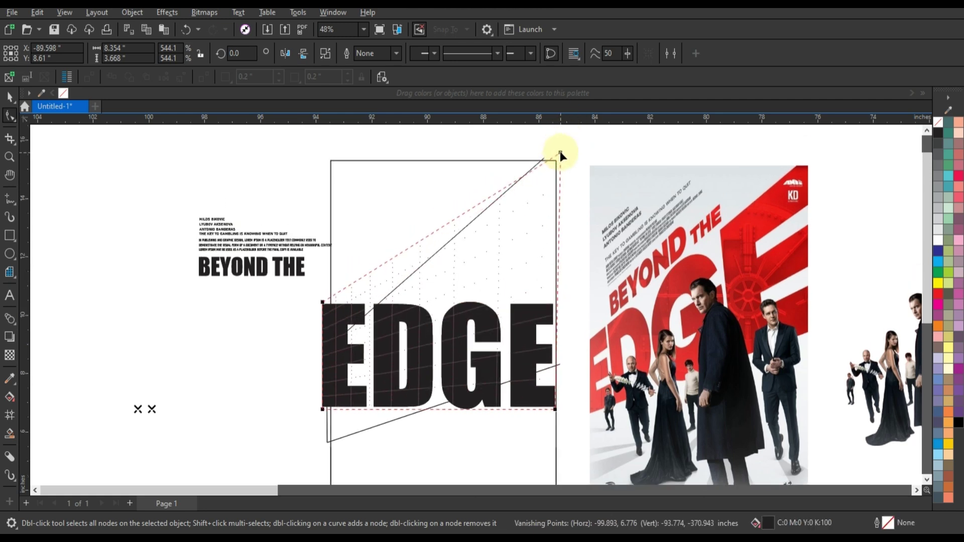
pyautogui.click(324, 304)
pyautogui.moveTo(329, 339); pyautogui.dragTo(327, 352)
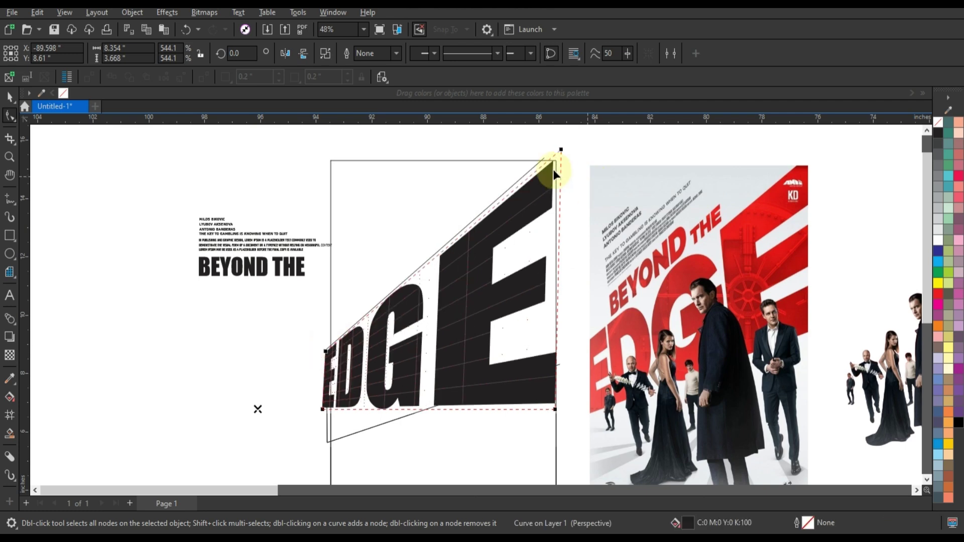
# - Raise the perspective's upper-right corner and adjust both lower corners so the bottom of EDGE follows the shallow guide line
pyautogui.moveTo(563, 150); pyautogui.dragTo(566, 131)
pyautogui.moveTo(555, 409); pyautogui.dragTo(560, 362)
pyautogui.moveTo(319, 411); pyautogui.dragTo(326, 445)
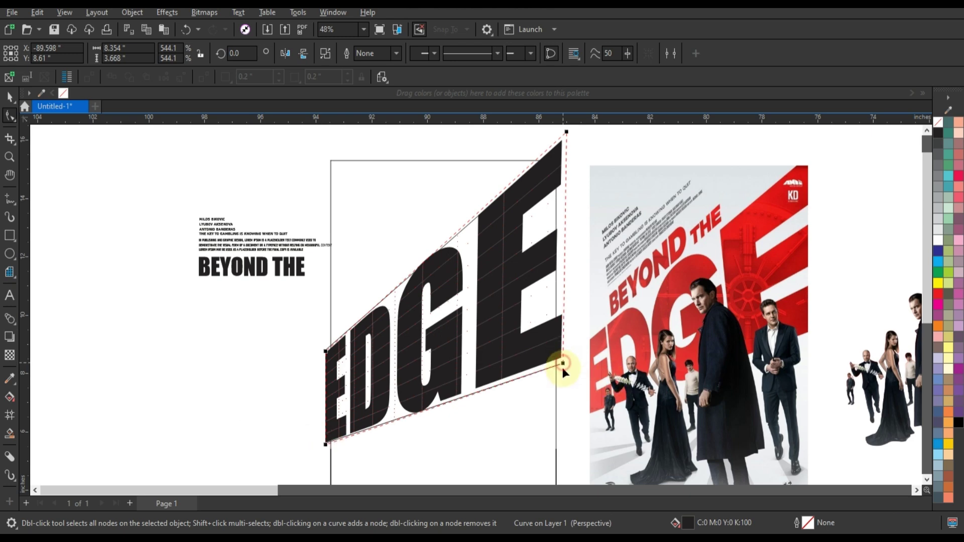
pyautogui.moveTo(562, 365); pyautogui.dragTo(563, 369)
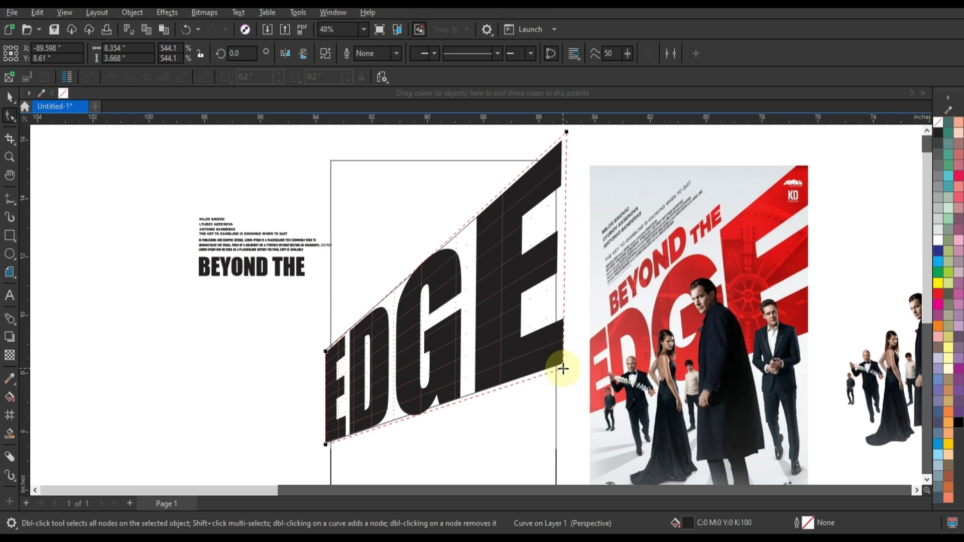
# - Move the guide shape about 1.2 inches up so its steep line leaves a slanted band above EDGE
pyautogui.click(10, 97)
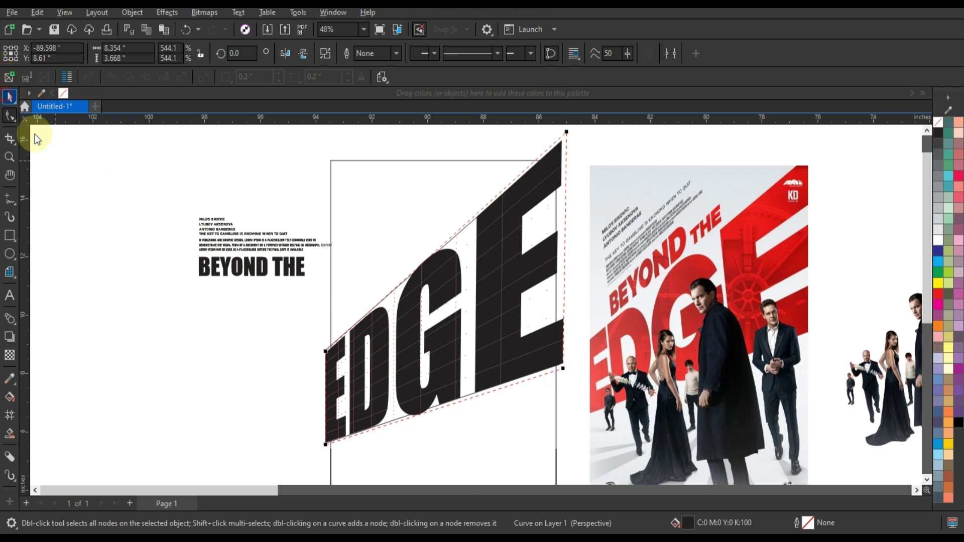
pyautogui.click(459, 232)
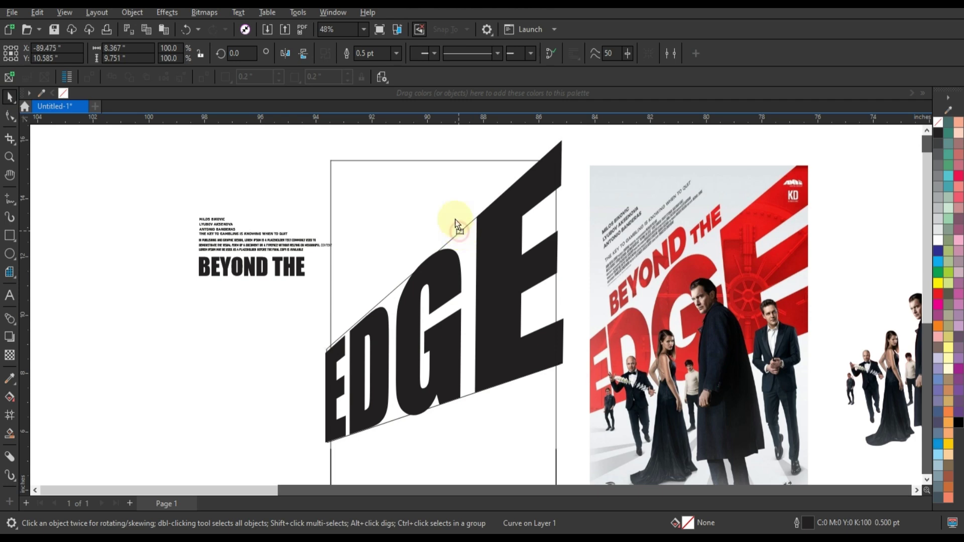
pyautogui.moveTo(455, 219); pyautogui.dragTo(451, 195)
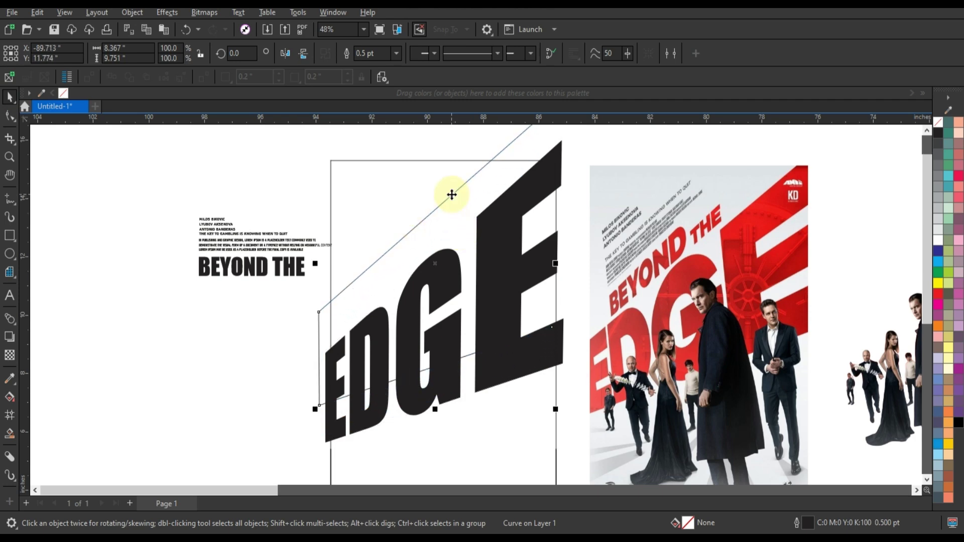
pyautogui.click(230, 335)
# - Set the font size of only the word THE in the BEYOND THE line, trying 30 pt and settling on 40 pt
pyautogui.click(242, 266)
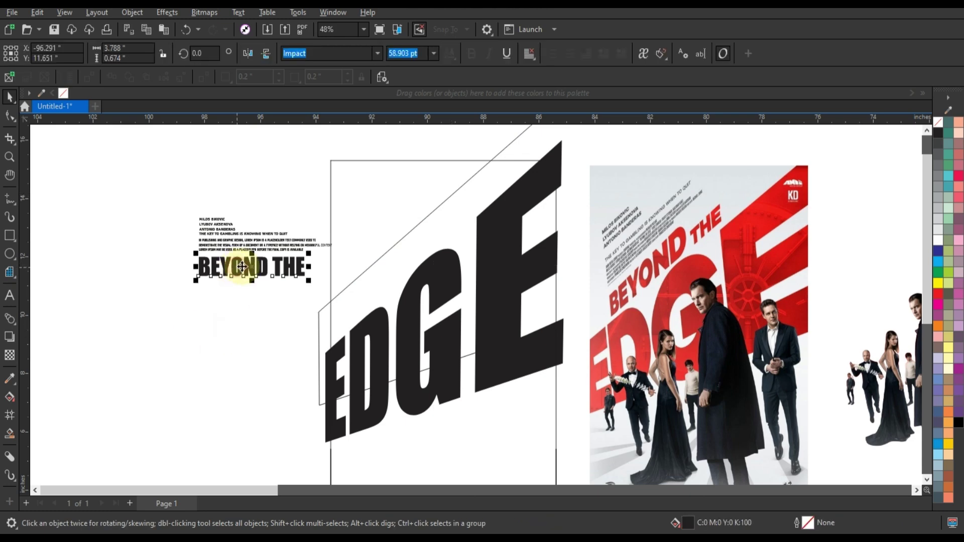
pyautogui.click(9, 295)
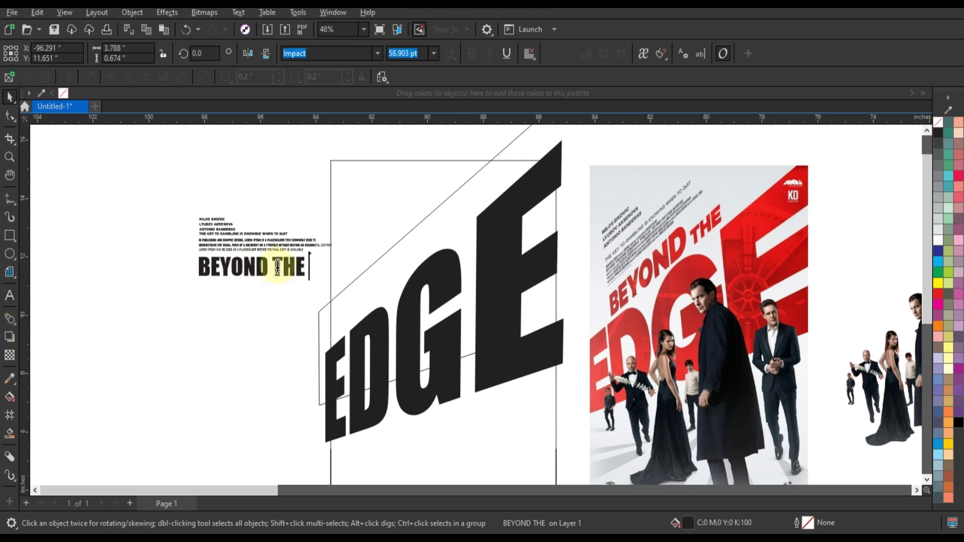
pyautogui.moveTo(278, 266); pyautogui.dragTo(316, 258)
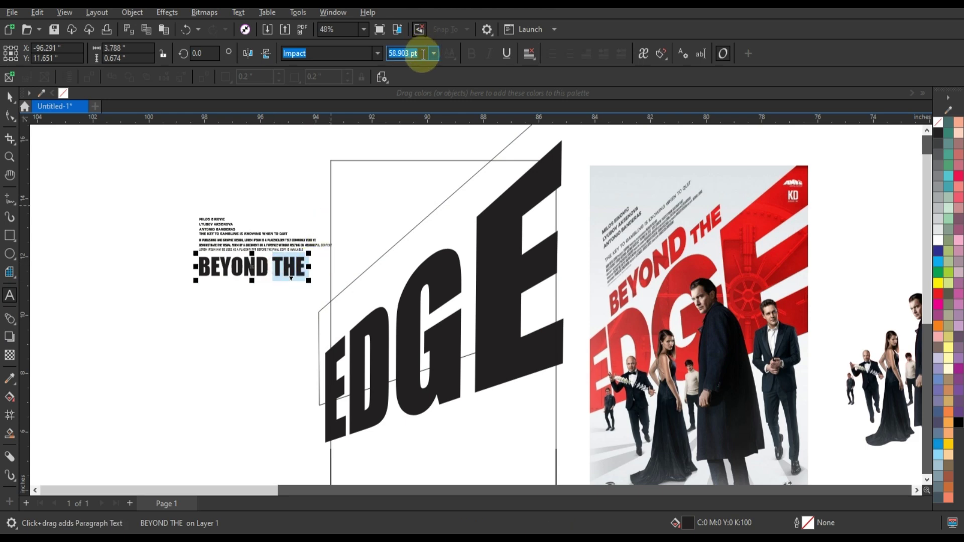
pyautogui.write('3')
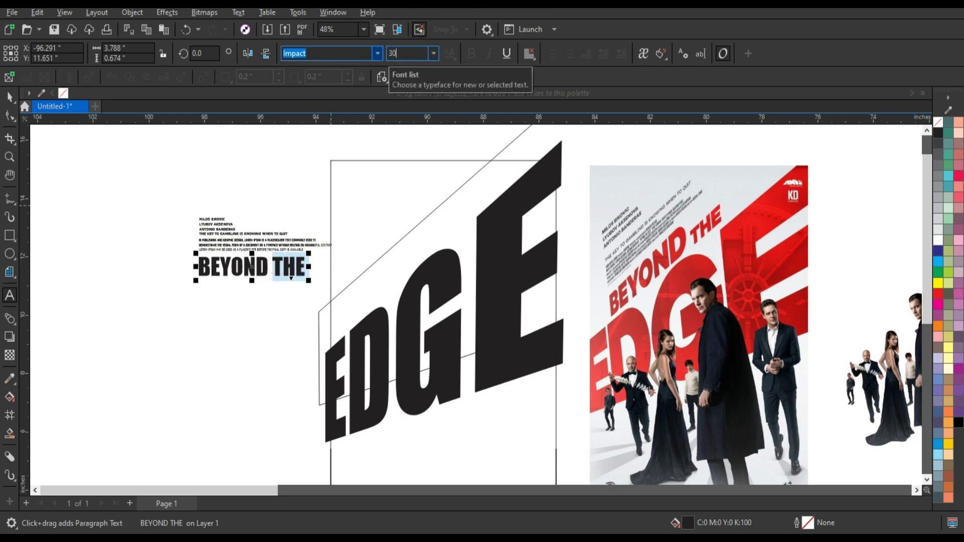
pyautogui.write('0')
pyautogui.press('Return')
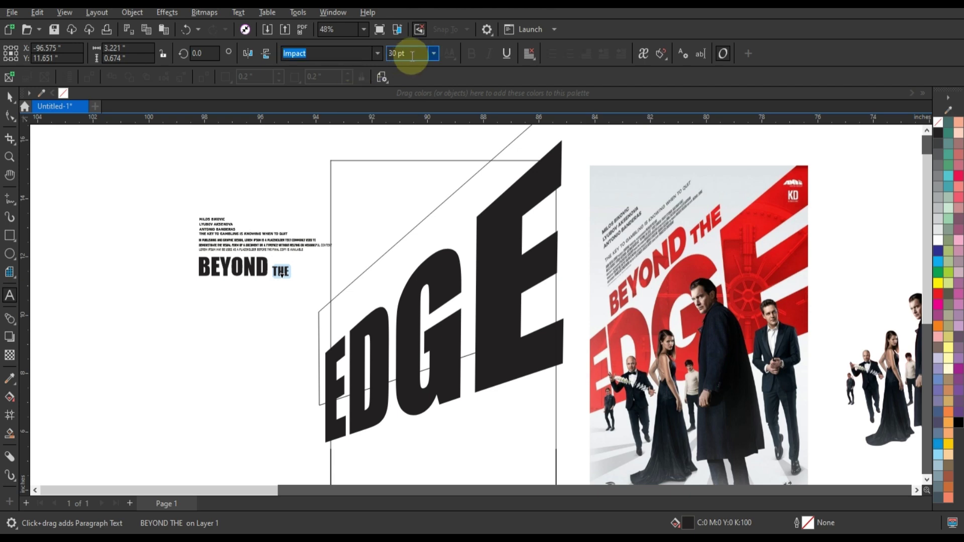
pyautogui.write('4')
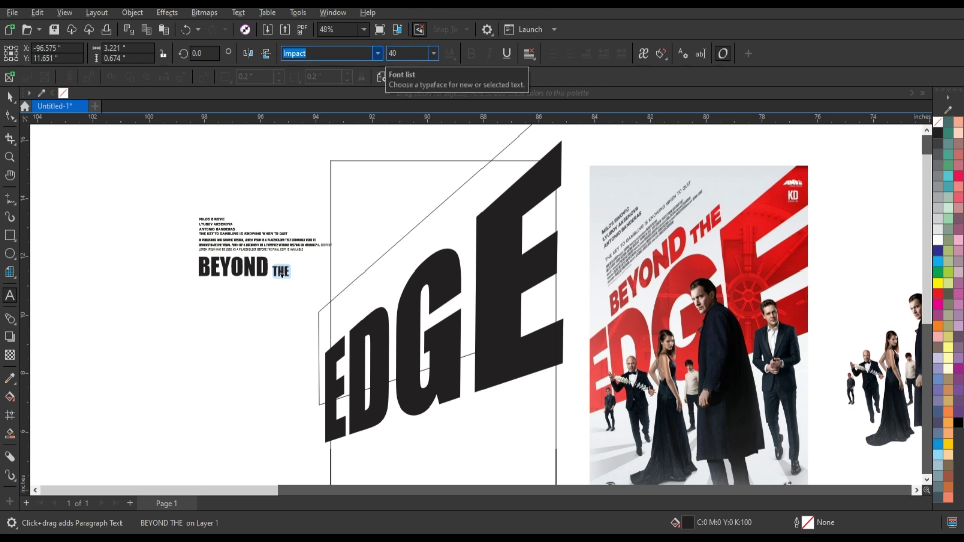
pyautogui.write('0')
pyautogui.click(9, 96)
pyautogui.click(191, 329)
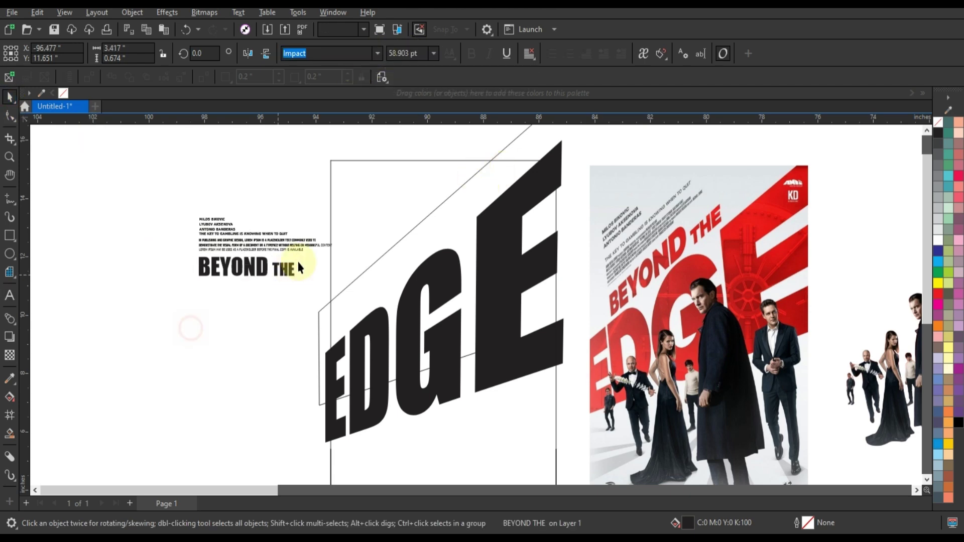
# - Place BEYOND THE above EDGE, convert it to curves, and skew and size it to fill the slanted band under the guide line
pyautogui.click(256, 264)
pyautogui.moveTo(256, 264); pyautogui.dragTo(405, 306)
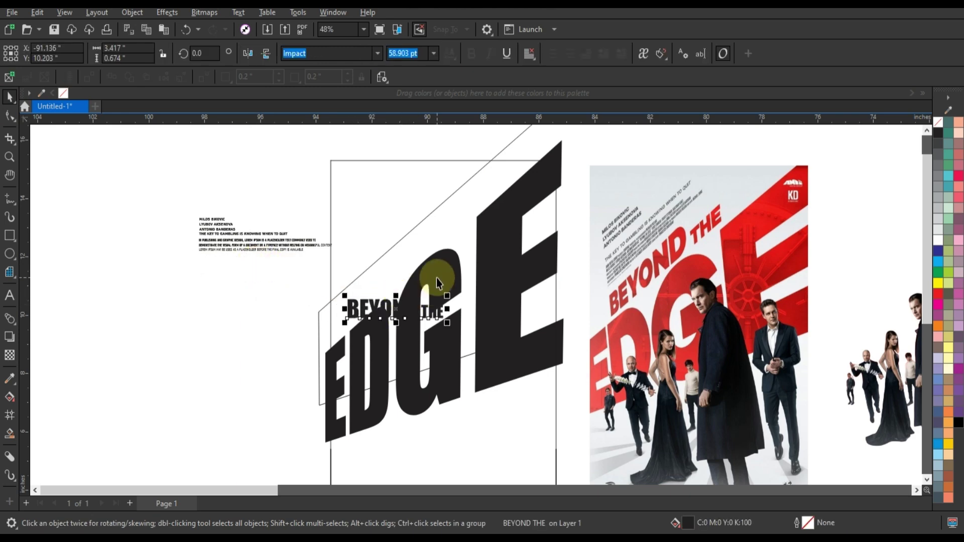
pyautogui.hotkey('ctrl', 'q')
pyautogui.click(448, 314)
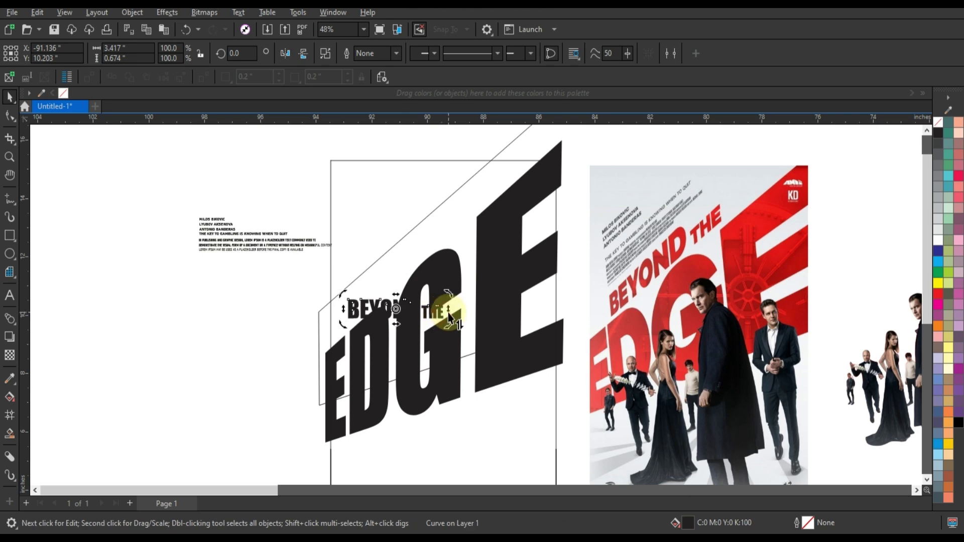
pyautogui.moveTo(448, 312); pyautogui.dragTo(481, 196)
pyautogui.click(442, 224)
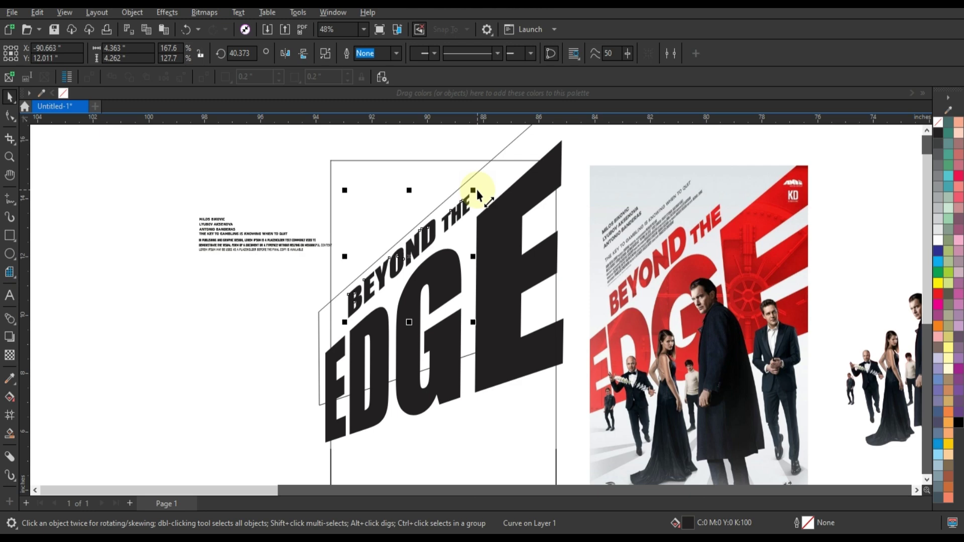
# - Enlarge the whole block of names, tagline and placeholder text beside the poster frame to about 132%
pyautogui.moveTo(138, 204); pyautogui.dragTo(283, 244)
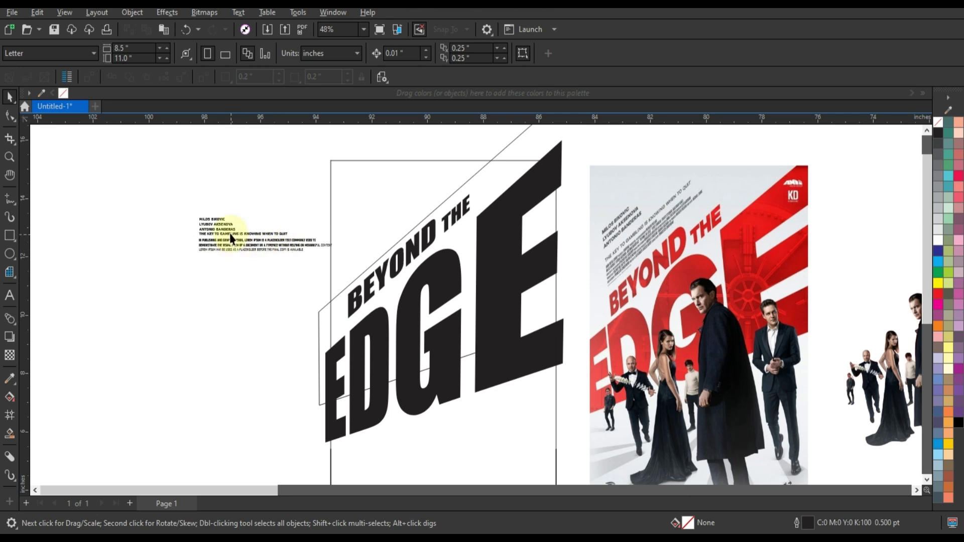
pyautogui.click(9, 157)
pyautogui.moveTo(146, 141); pyautogui.dragTo(763, 380)
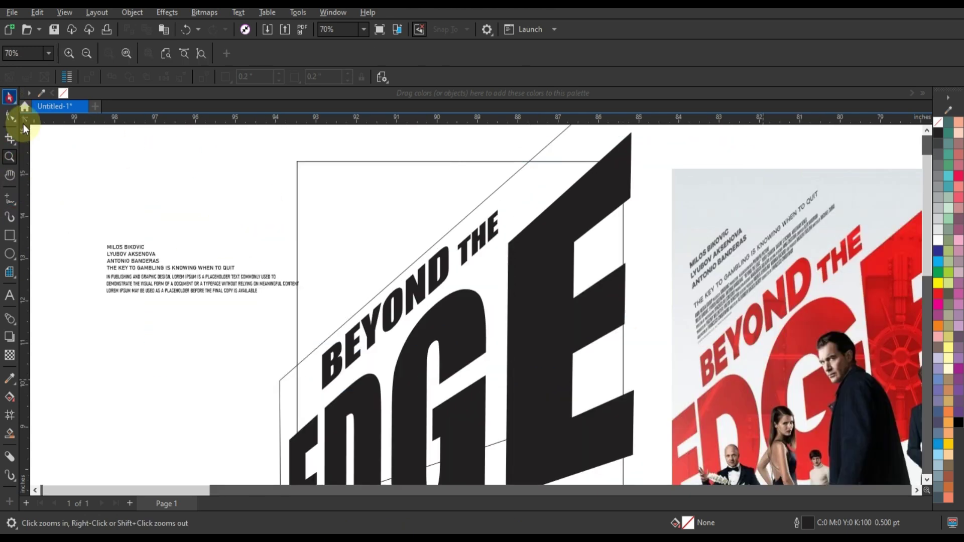
pyautogui.click(9, 97)
pyautogui.moveTo(99, 228); pyautogui.dragTo(363, 318)
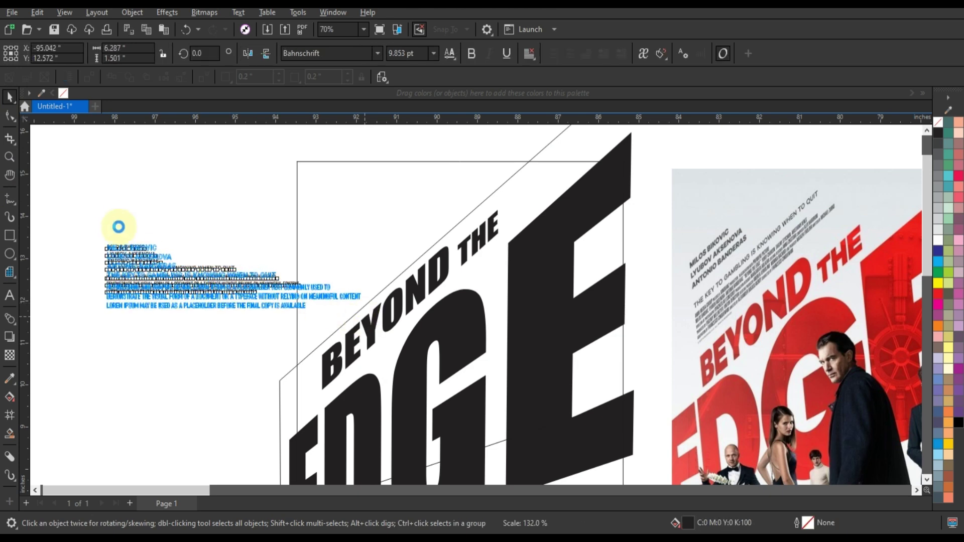
pyautogui.click(117, 226)
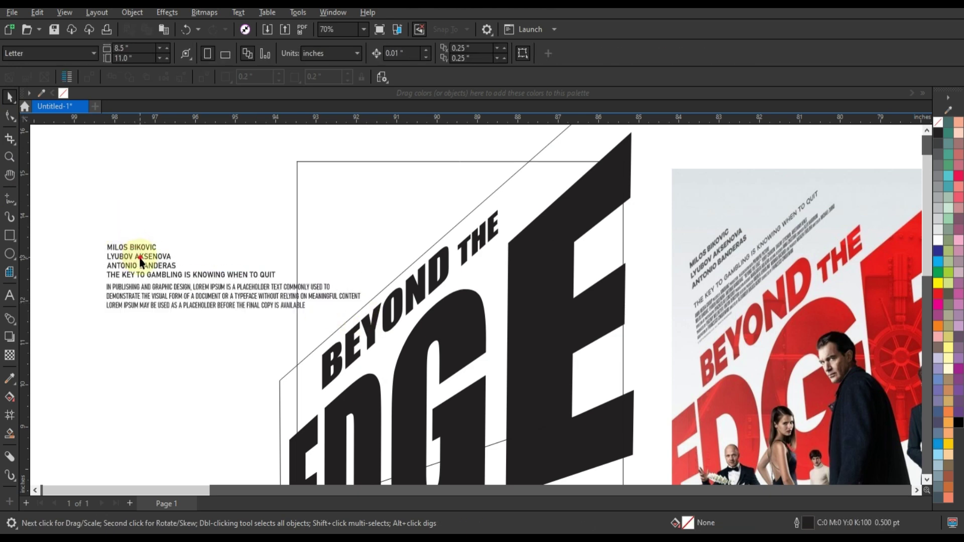
# - Raise the three name lines slightly and enlarge the tagline to about 19 pt so it spans the placeholder paragraph's width
pyautogui.click(141, 261)
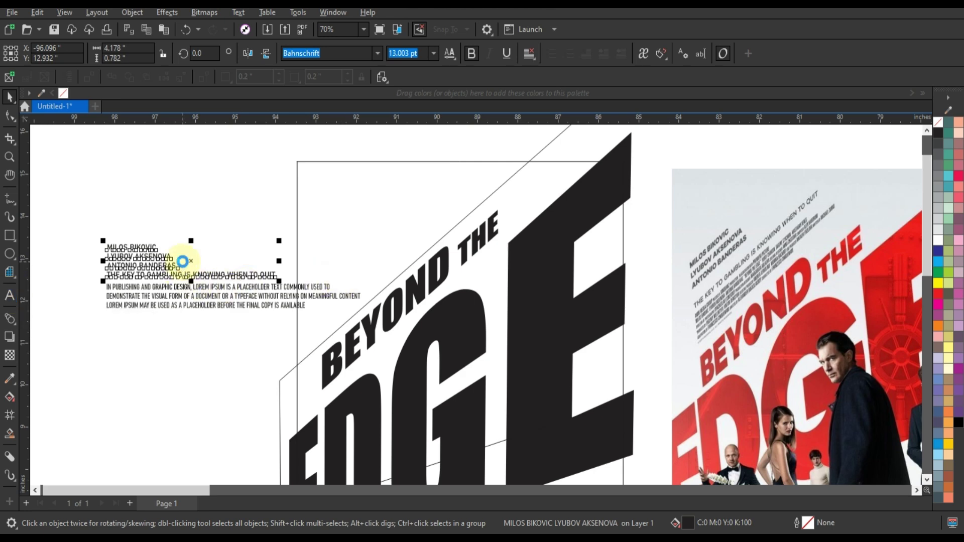
pyautogui.moveTo(71, 215); pyautogui.dragTo(168, 257)
pyautogui.click(236, 273)
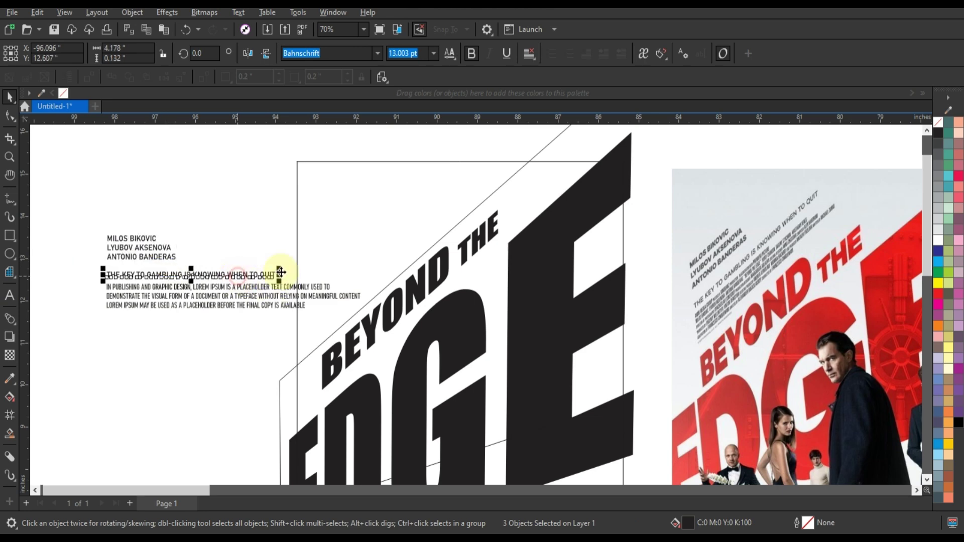
pyautogui.moveTo(280, 272); pyautogui.dragTo(361, 258)
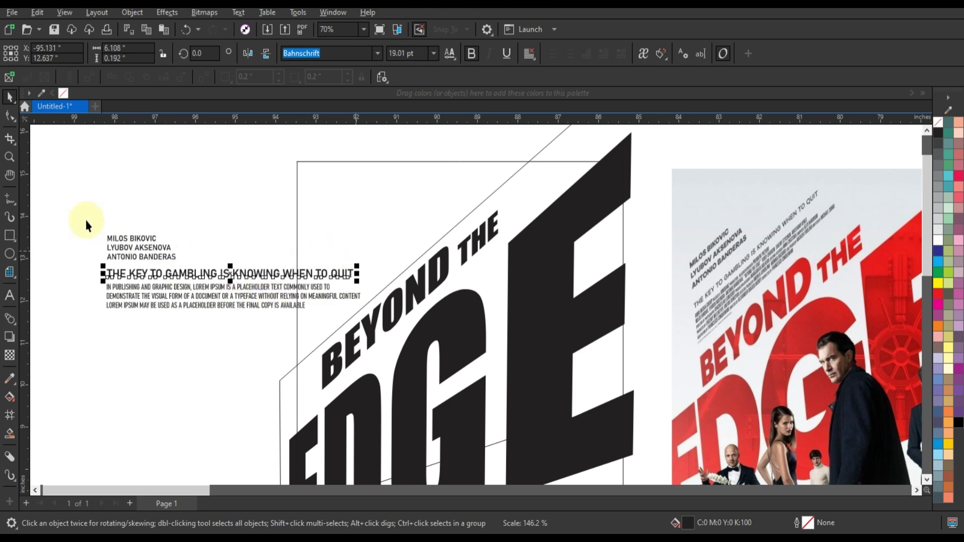
# - Skew all the small text lines upward to about 37.4° and move them into the area above BEYOND THE
pyautogui.moveTo(86, 217); pyautogui.dragTo(251, 232)
pyautogui.click(252, 280)
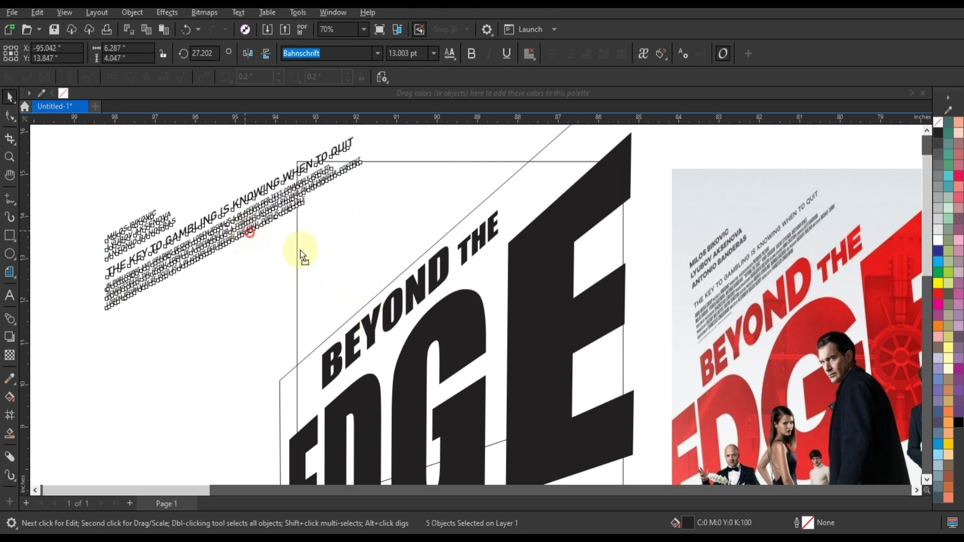
pyautogui.moveTo(301, 250); pyautogui.dragTo(387, 256)
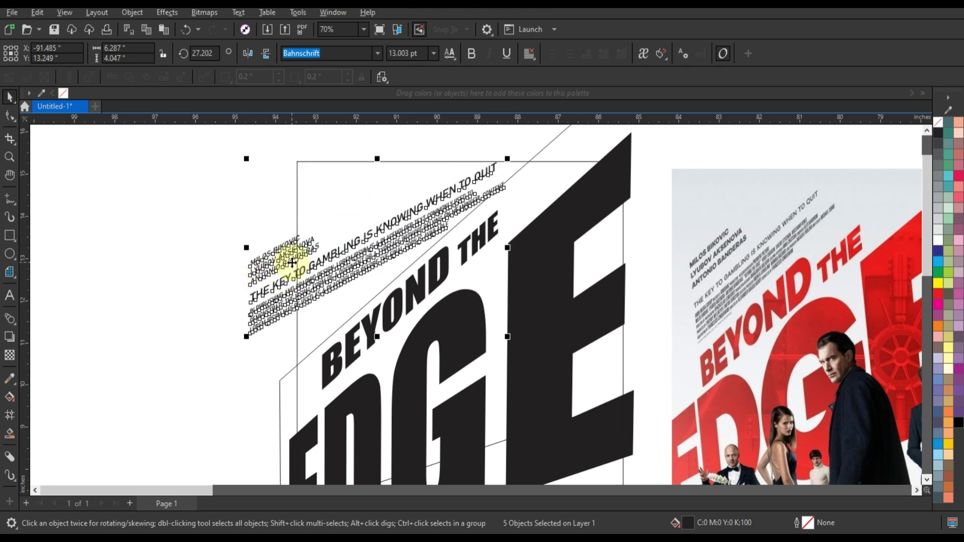
pyautogui.click(244, 247)
pyautogui.moveTo(244, 248); pyautogui.dragTo(254, 317)
pyautogui.scroll(-1, 385, 341)
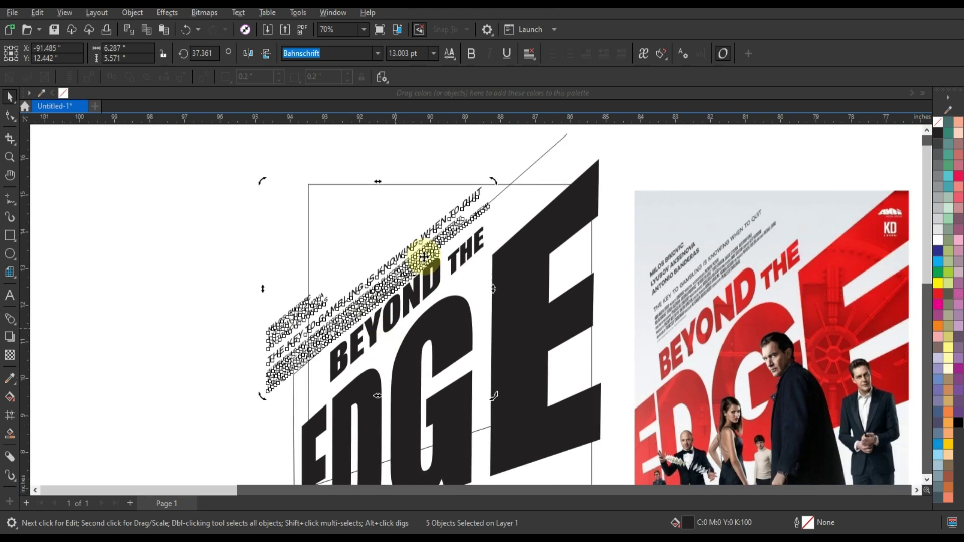
# - Scale the skewed text block to about 4.4 inches wide above the guide line and enlarge the three names to about 14 pt
pyautogui.moveTo(422, 240); pyautogui.dragTo(435, 208)
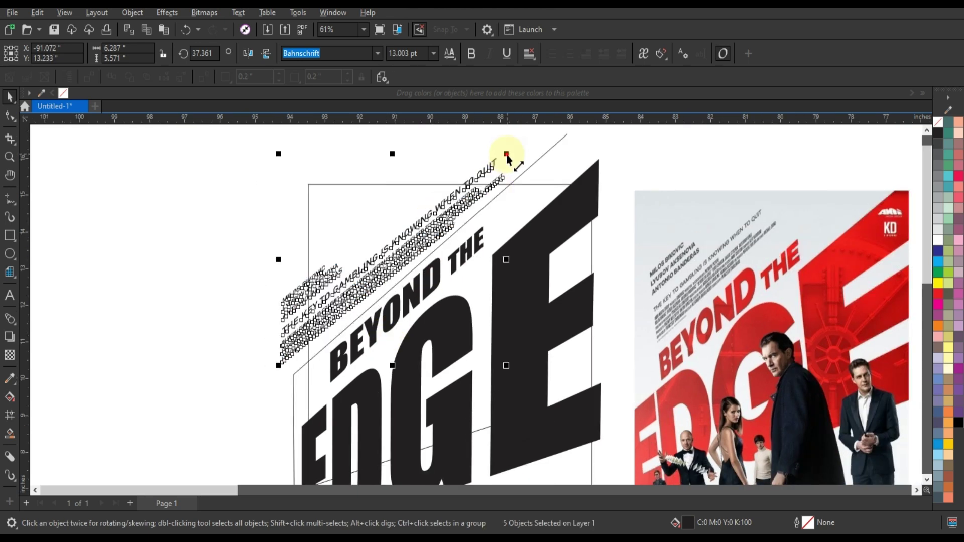
pyautogui.moveTo(506, 154); pyautogui.dragTo(415, 266)
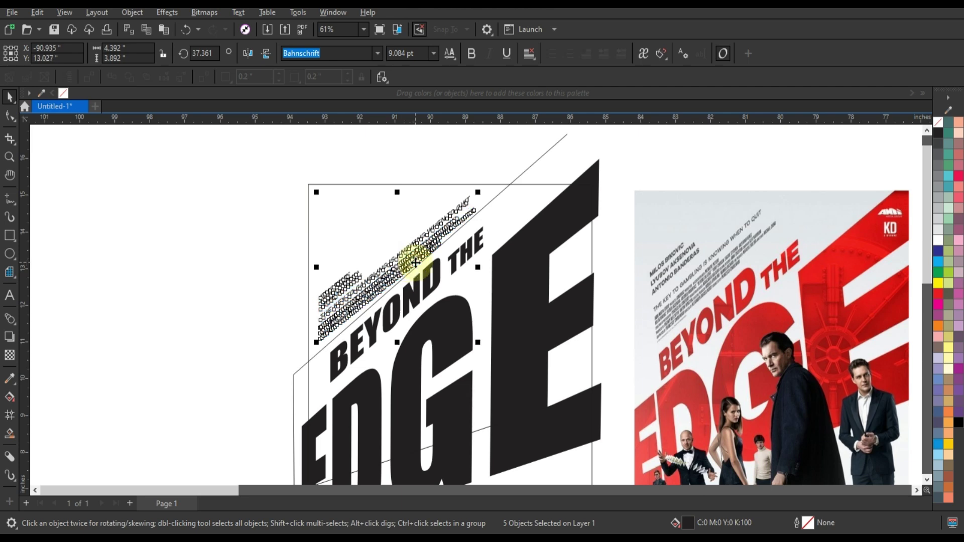
pyautogui.moveTo(234, 242); pyautogui.dragTo(371, 304)
pyautogui.moveTo(388, 232); pyautogui.dragTo(364, 259)
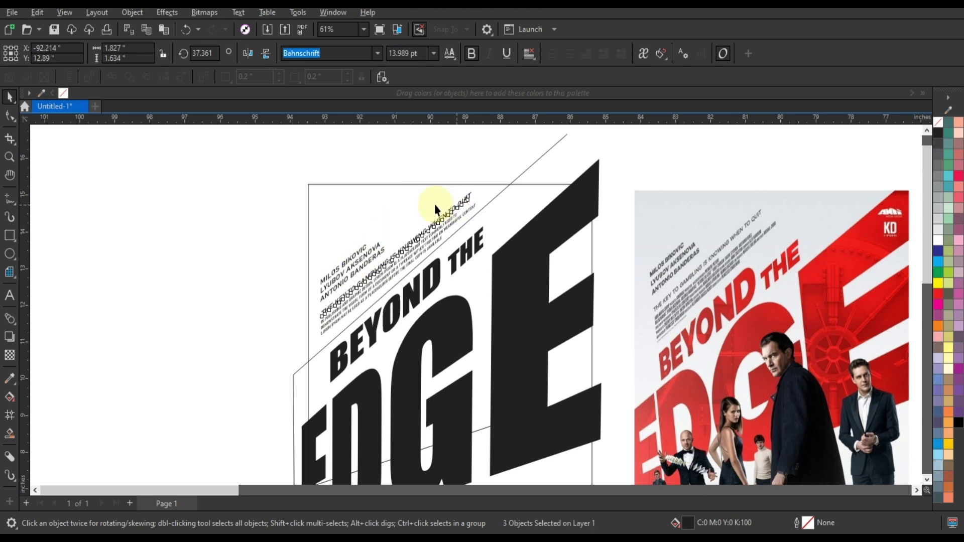
# - Delete the slanted guide shape around the title
pyautogui.click(489, 200)
pyautogui.click(494, 202)
pyautogui.press('Escape')
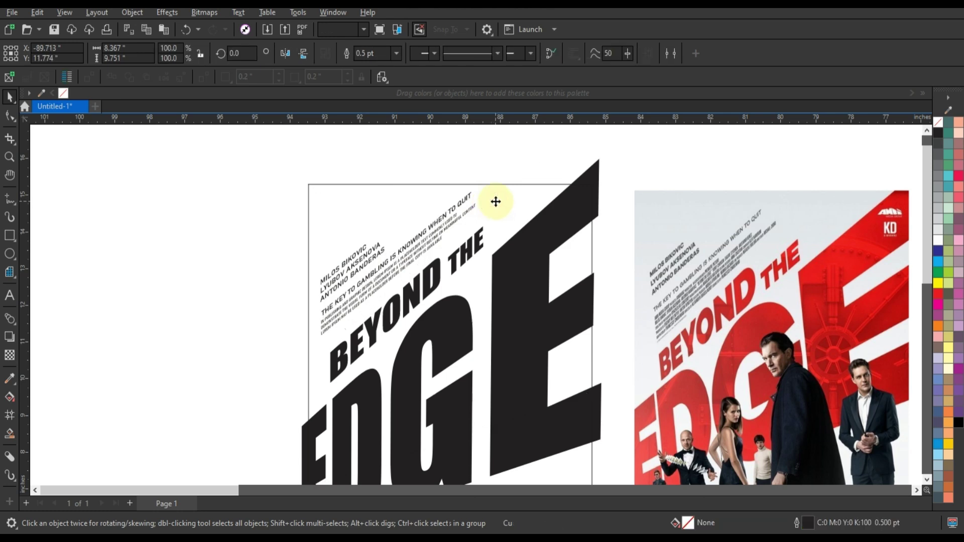
# - Fine-tune the small text block's skew to about 37.9° and its left edge so it runs parallel above BEYOND THE
pyautogui.moveTo(263, 186); pyautogui.dragTo(490, 351)
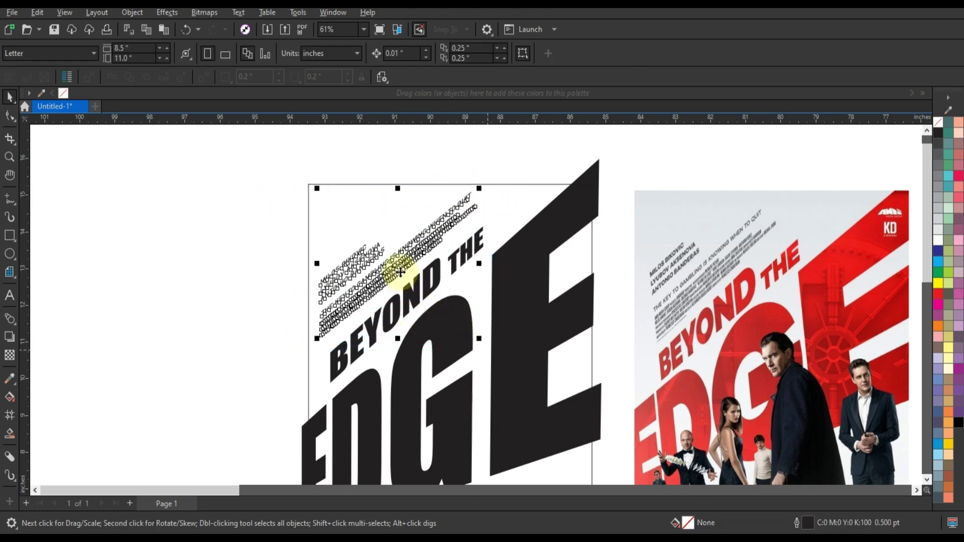
pyautogui.click(312, 255)
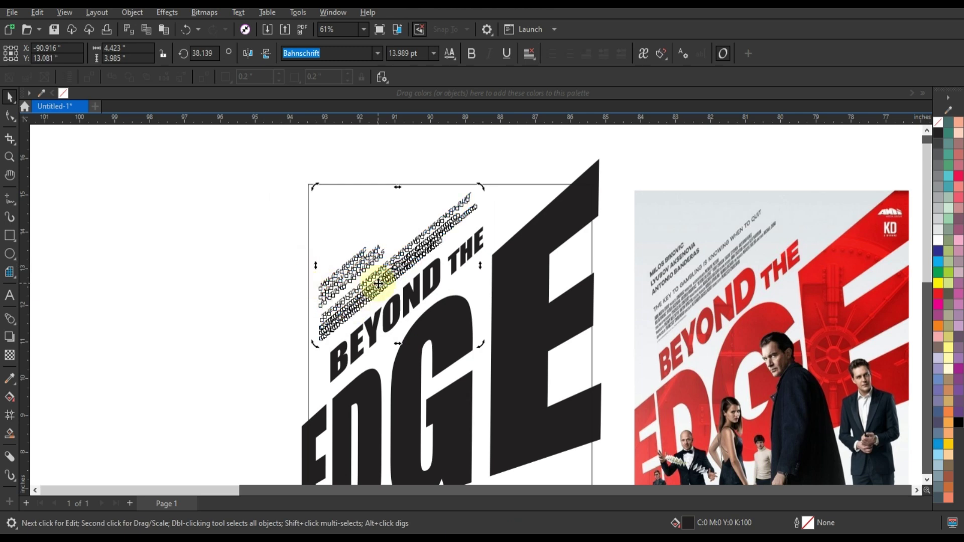
pyautogui.click(243, 281)
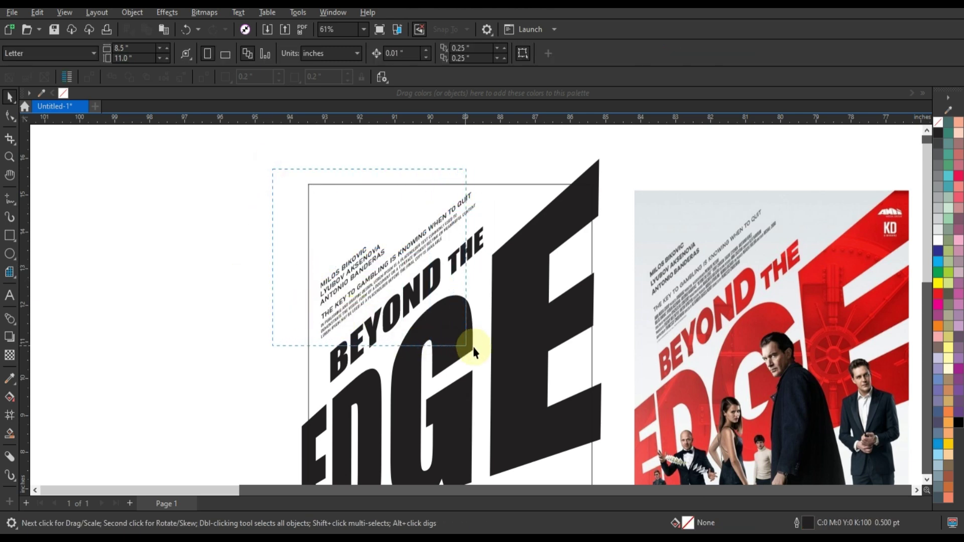
pyautogui.moveTo(474, 350); pyautogui.dragTo(477, 346)
pyautogui.moveTo(318, 267); pyautogui.dragTo(319, 269)
pyautogui.click(451, 215)
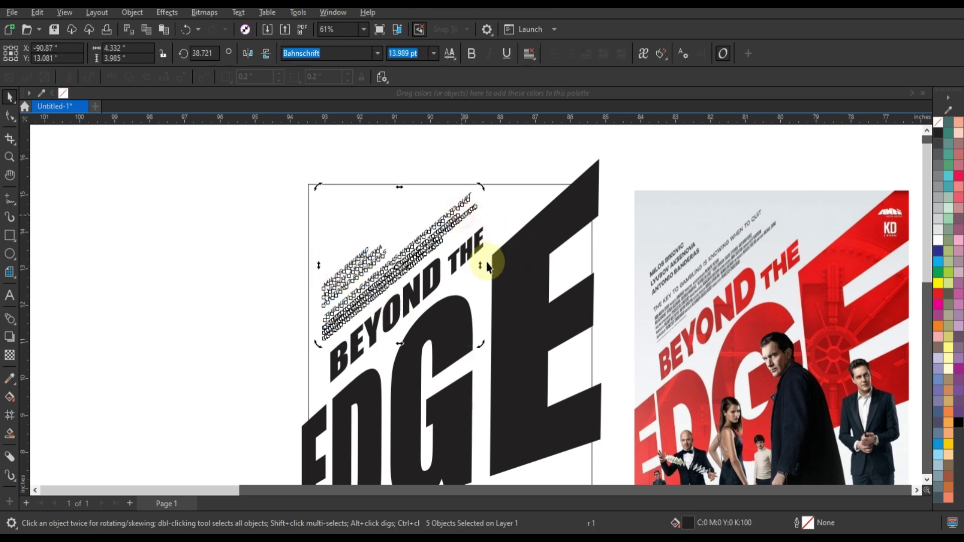
pyautogui.moveTo(487, 266); pyautogui.dragTo(486, 265)
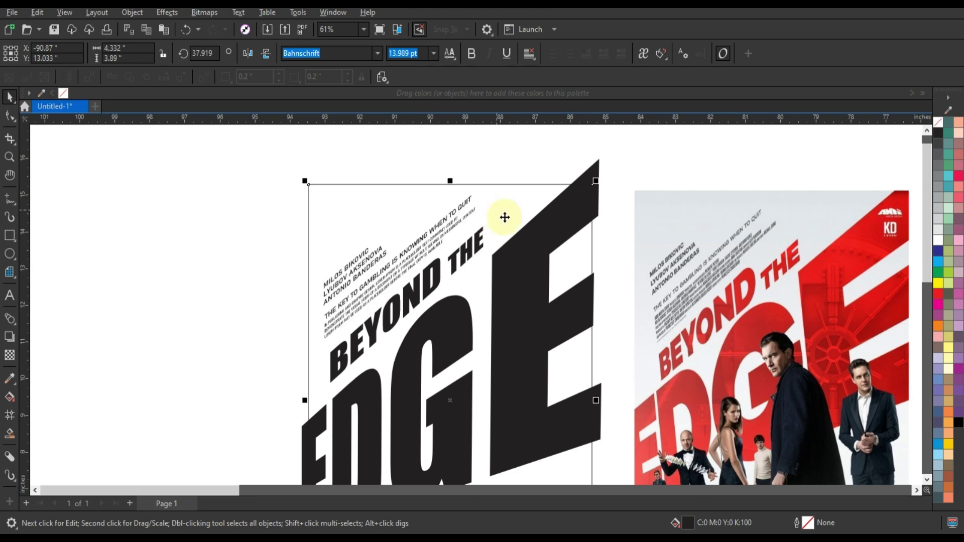
# - Fill the portrait frame with 30% black and send it behind the title and small text
pyautogui.hotkey('shift', 'F2')
pyautogui.click(294, 287)
pyautogui.scroll(-1, 319, 341)
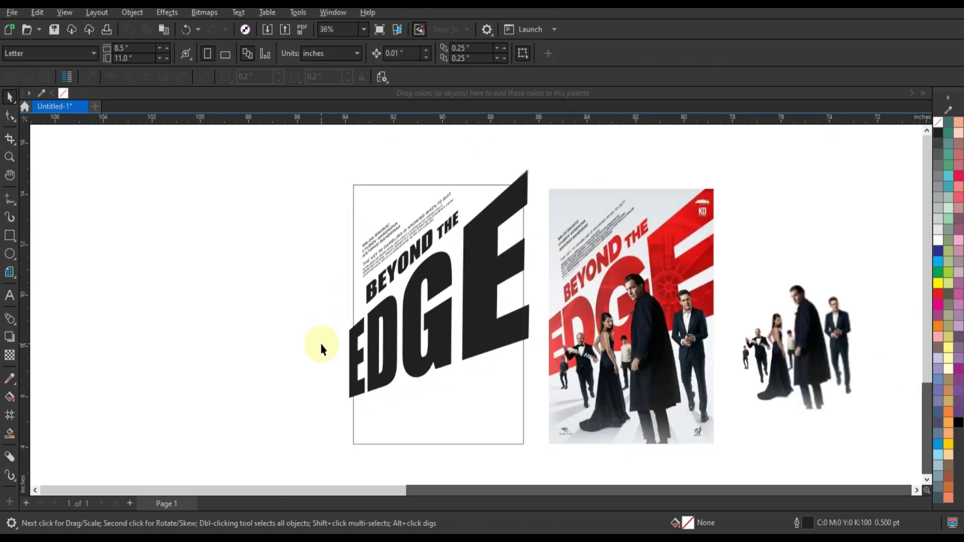
pyautogui.moveTo(291, 194); pyautogui.dragTo(732, 446)
pyautogui.hotkey('shift', 'F2')
pyautogui.click(420, 457)
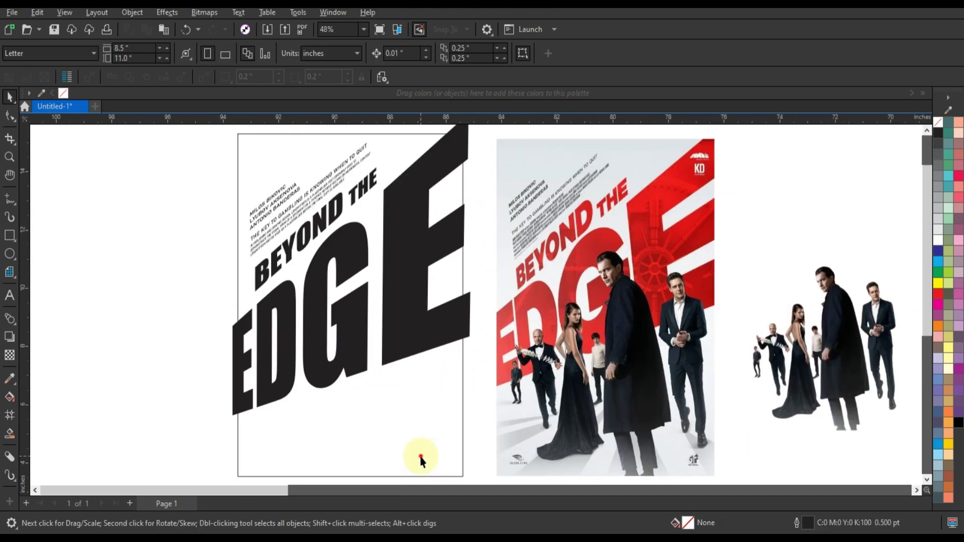
pyautogui.click(940, 206)
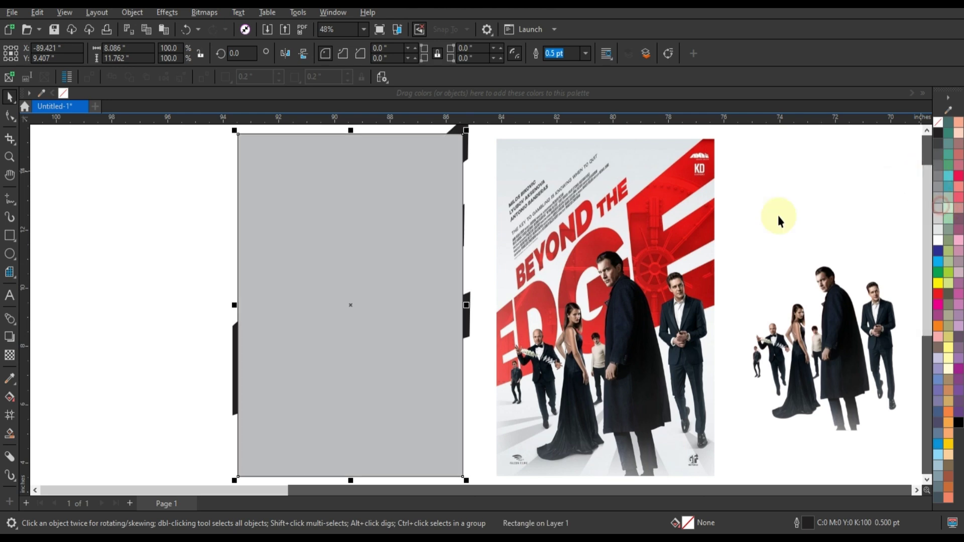
pyautogui.hotkey('shift', 'pagedown')
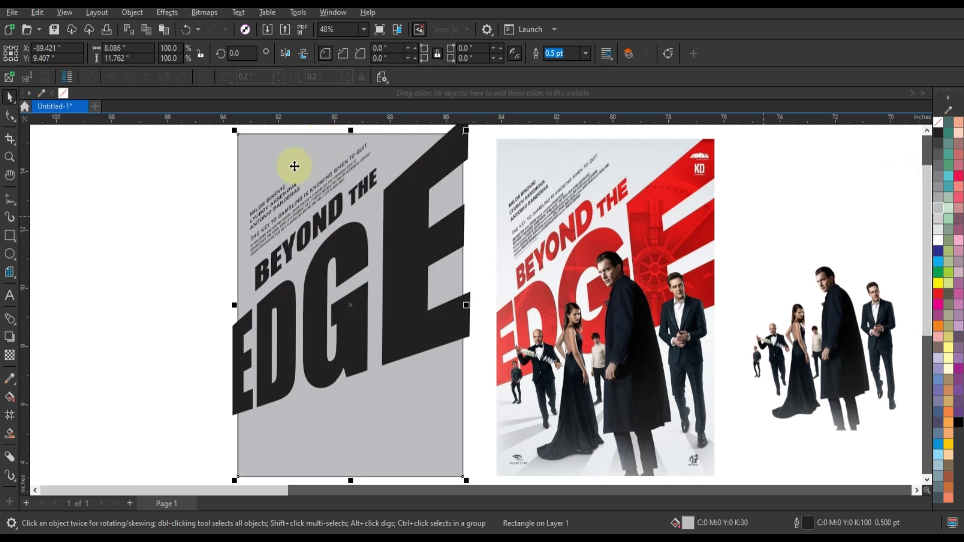
# - Give the frame a fountain fill from light grey above its top edge to white near the bottom
pyautogui.press('g')
pyautogui.moveTo(291, 156); pyautogui.dragTo(340, 417)
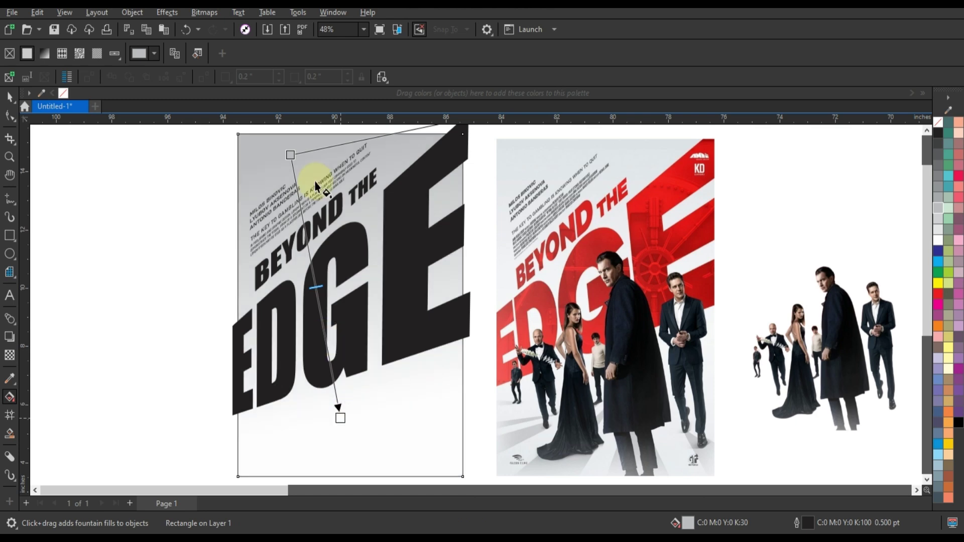
pyautogui.moveTo(290, 155); pyautogui.dragTo(290, 145)
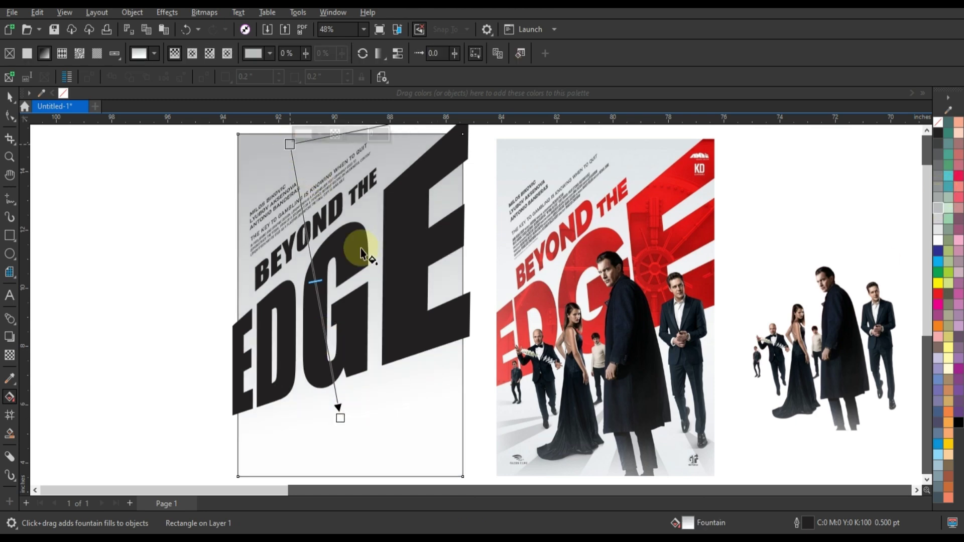
pyautogui.scroll(-1, 355, 260)
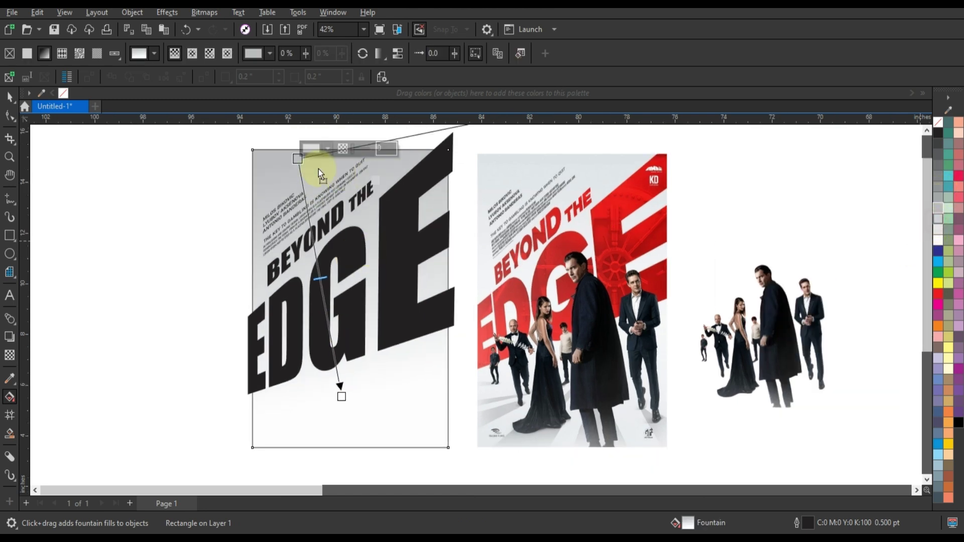
pyautogui.moveTo(297, 157); pyautogui.dragTo(295, 138)
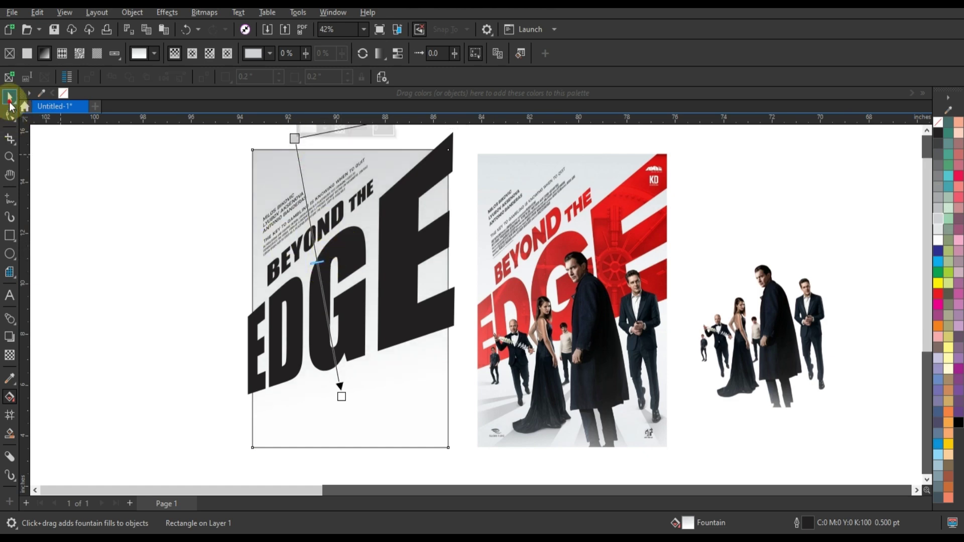
pyautogui.click(9, 98)
# - Fill both BEYOND THE and EDGE with red
pyautogui.click(101, 260)
pyautogui.click(315, 245)
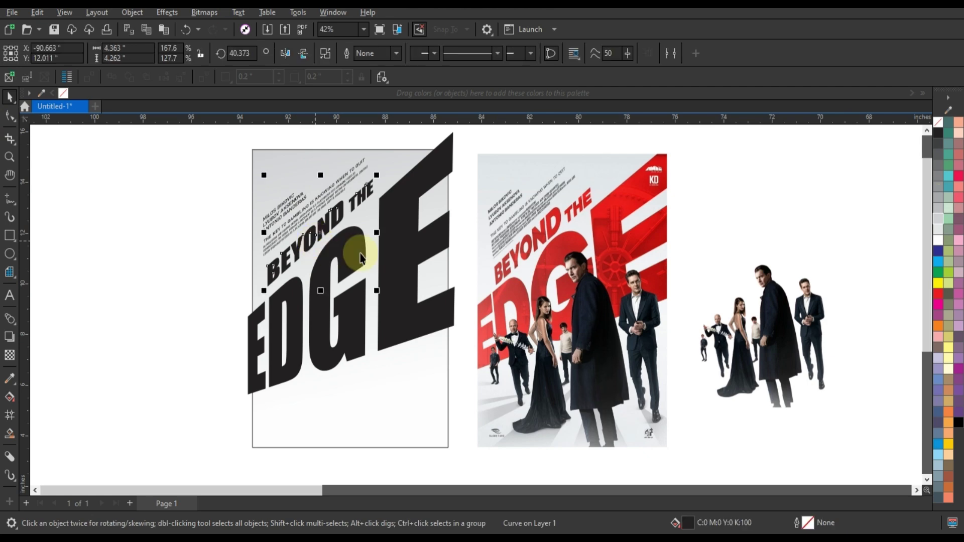
pyautogui.keyDown('shift'); pyautogui.click(360, 256); pyautogui.keyUp('shift')
pyautogui.click(937, 294)
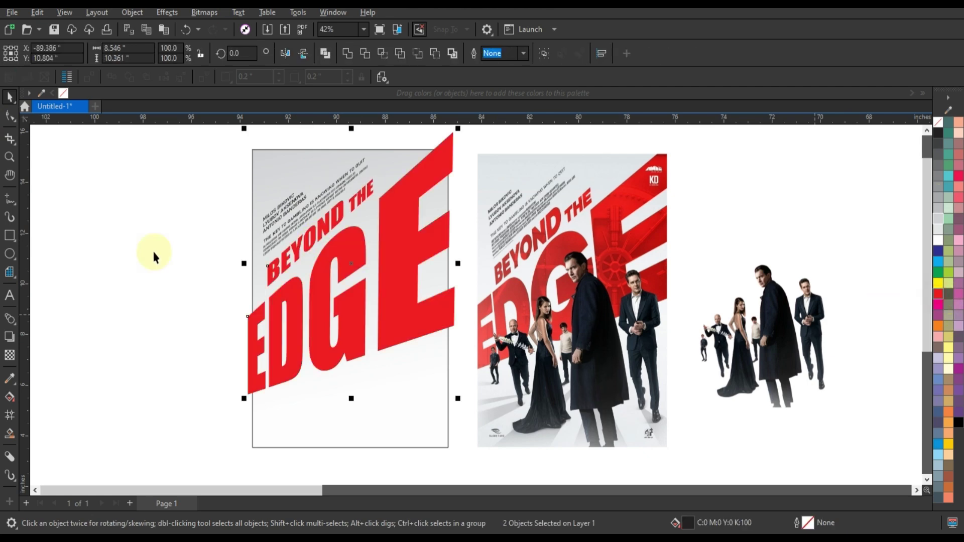
pyautogui.click(149, 248)
# - PowerClip the red title and all the small text lines inside the portrait frame
pyautogui.moveTo(210, 142); pyautogui.dragTo(473, 405)
pyautogui.rightClick(452, 327)
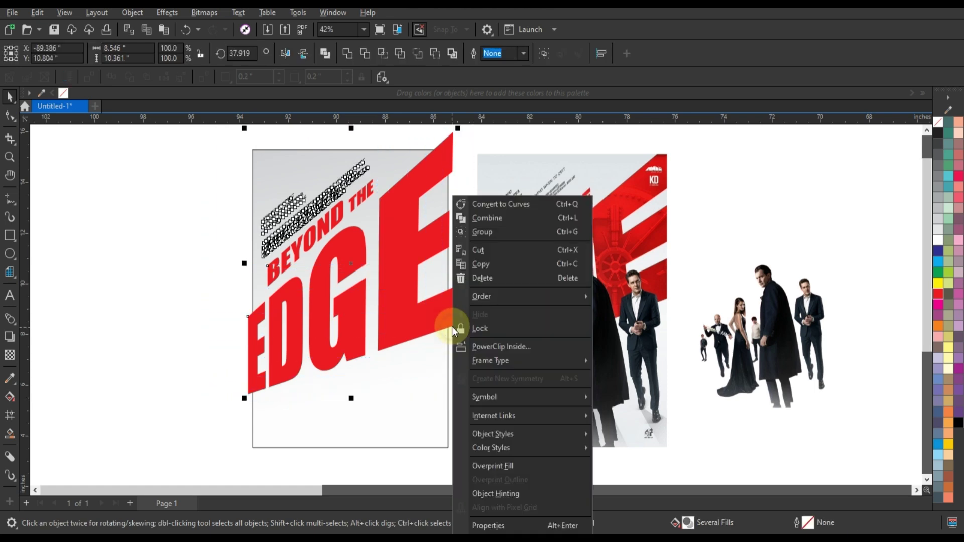
pyautogui.click(485, 346)
pyautogui.click(447, 348)
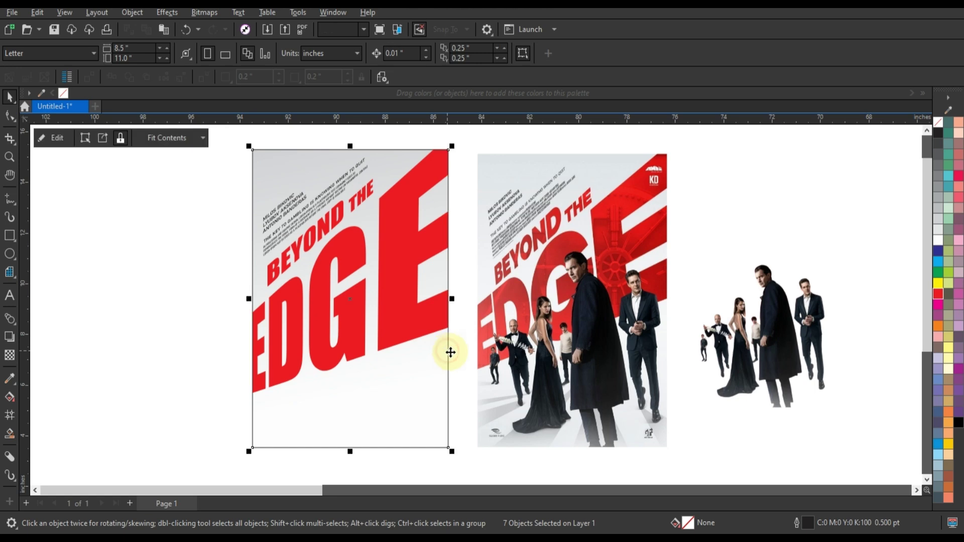
pyautogui.click(465, 350)
# - Place the cast cutout on the poster against the frame's bottom edge and enlarge it to about 134%
pyautogui.moveTo(807, 362); pyautogui.dragTo(319, 426)
pyautogui.keyDown('shift'); pyautogui.click(265, 427); pyautogui.keyUp('shift')
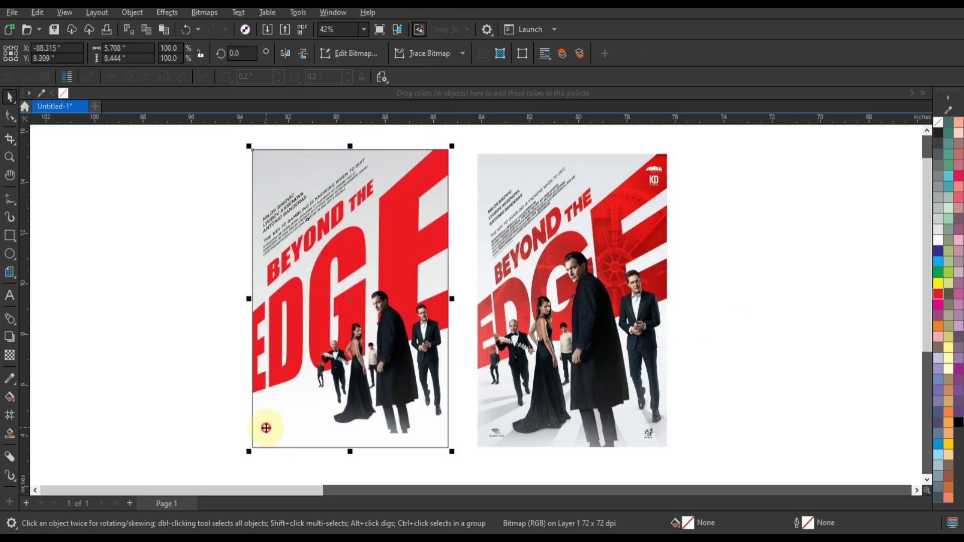
pyautogui.press('b')
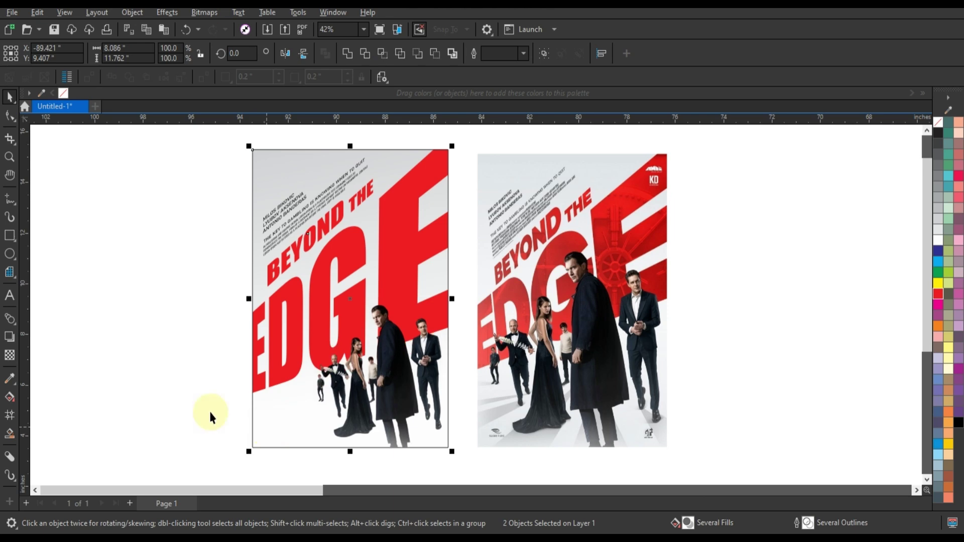
pyautogui.click(185, 392)
pyautogui.click(361, 390)
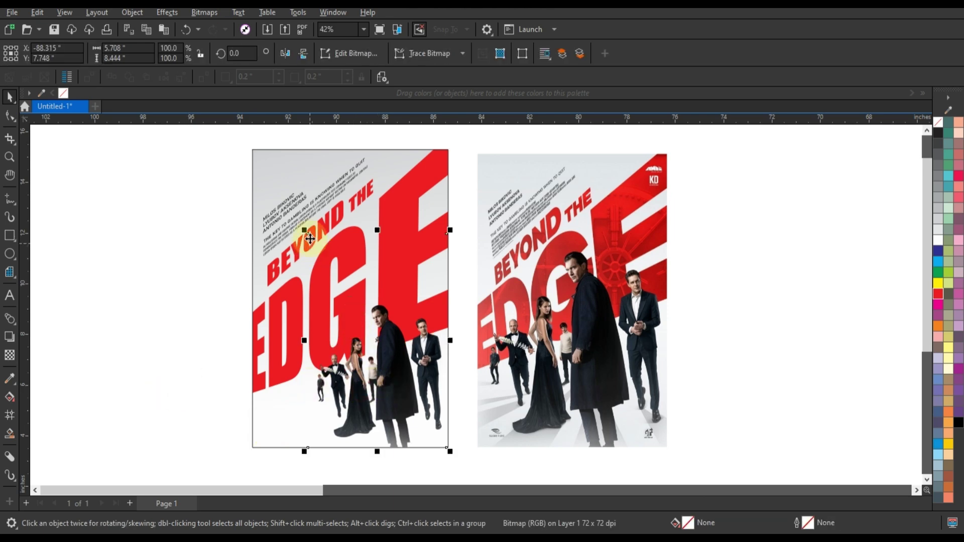
pyautogui.moveTo(306, 232); pyautogui.dragTo(258, 159)
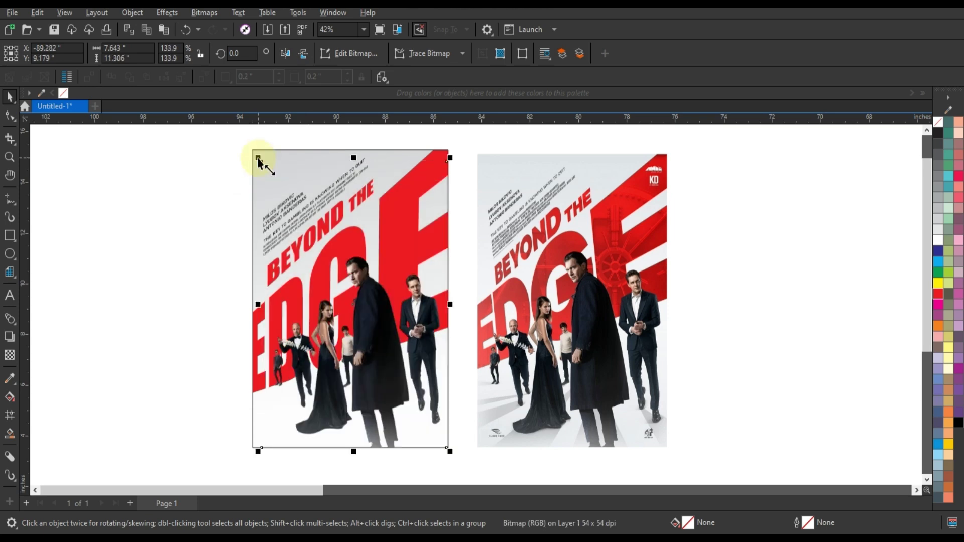
# - Compare the recreated poster with the reference poster side by side in a full-screen preview
pyautogui.click(224, 145)
pyautogui.moveTo(670, 442); pyautogui.dragTo(709, 459)
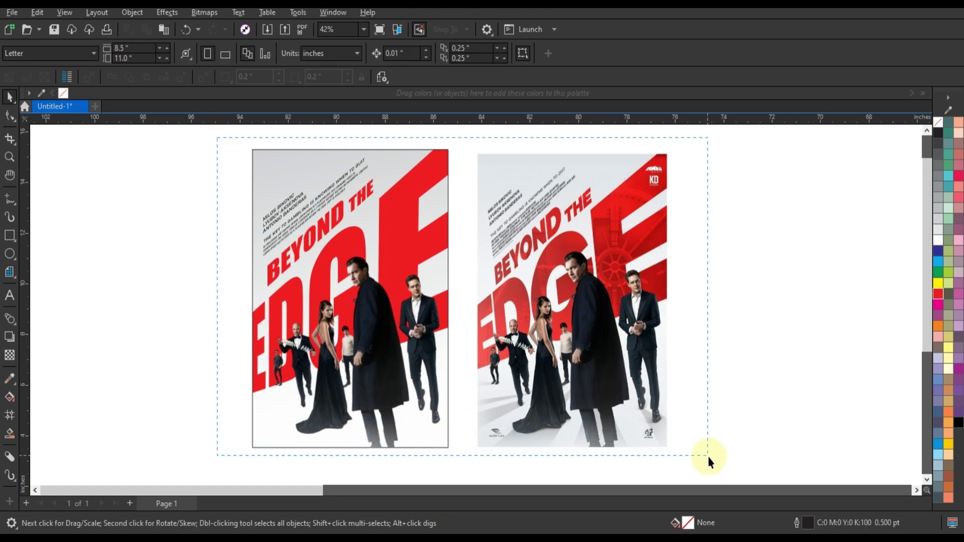
pyautogui.hotkey('shift', 'F2')
pyautogui.click(790, 386)
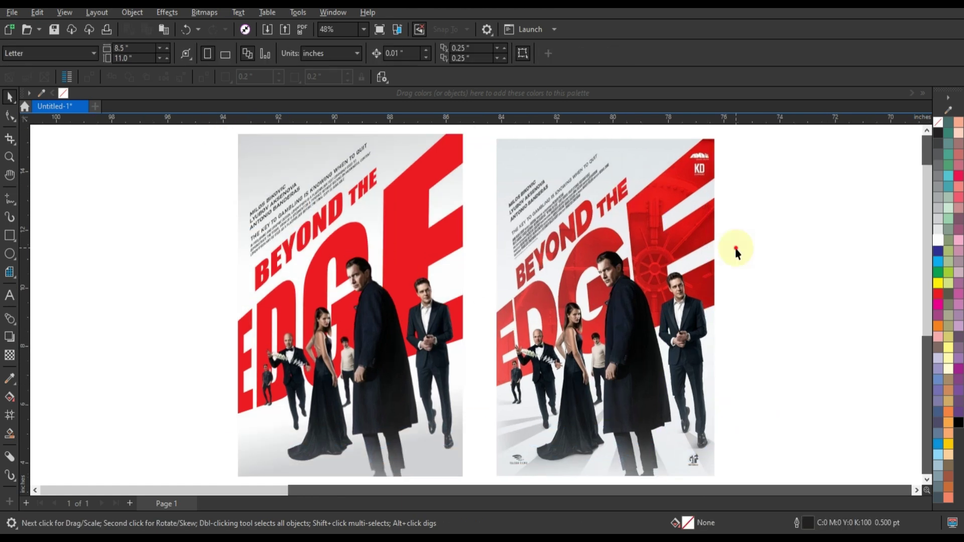
pyautogui.press('F9')
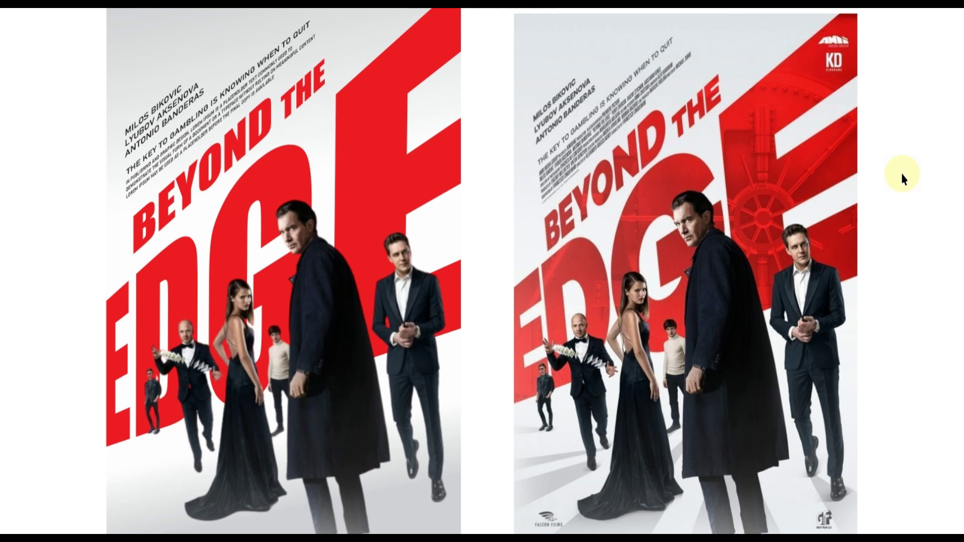